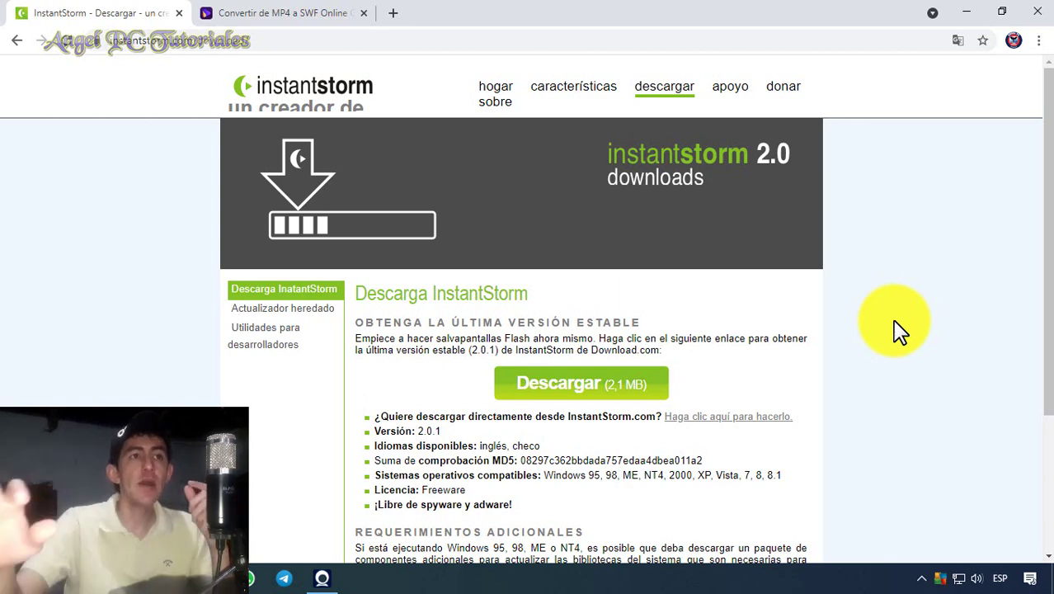
- Download the InstantStorm 2.0.1 installer directly from InstantStorm.com and show the downloaded file in its folder
scroll(616, 242, "down", 3)
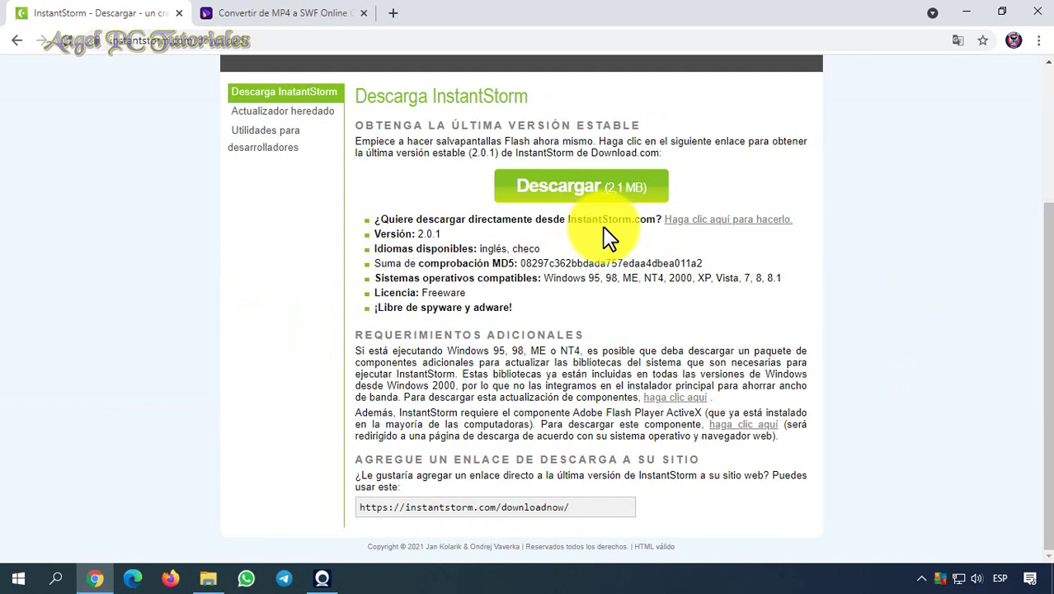
left_click(742, 235)
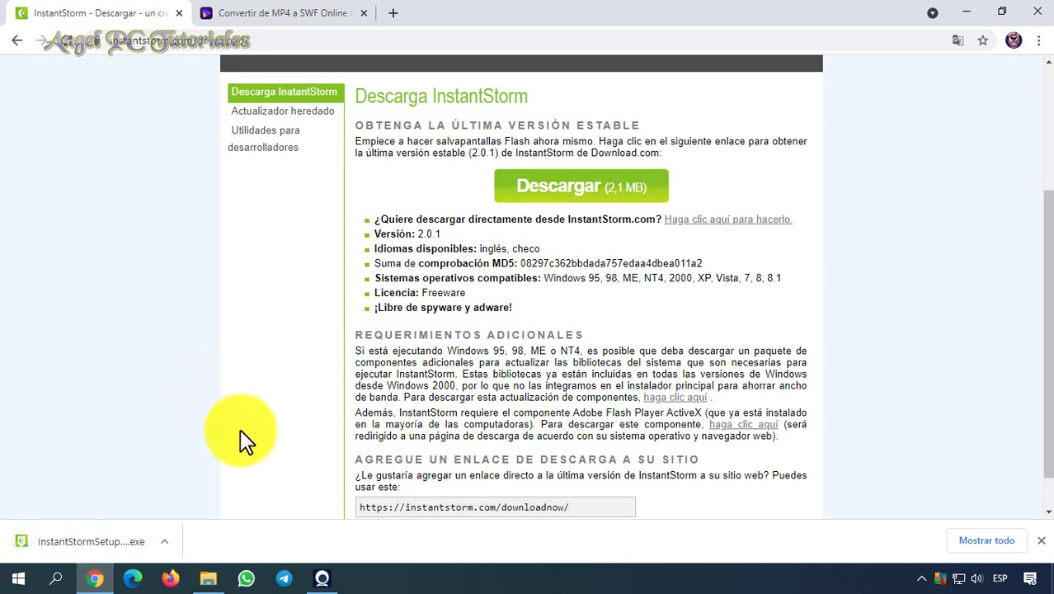
right_click(164, 538)
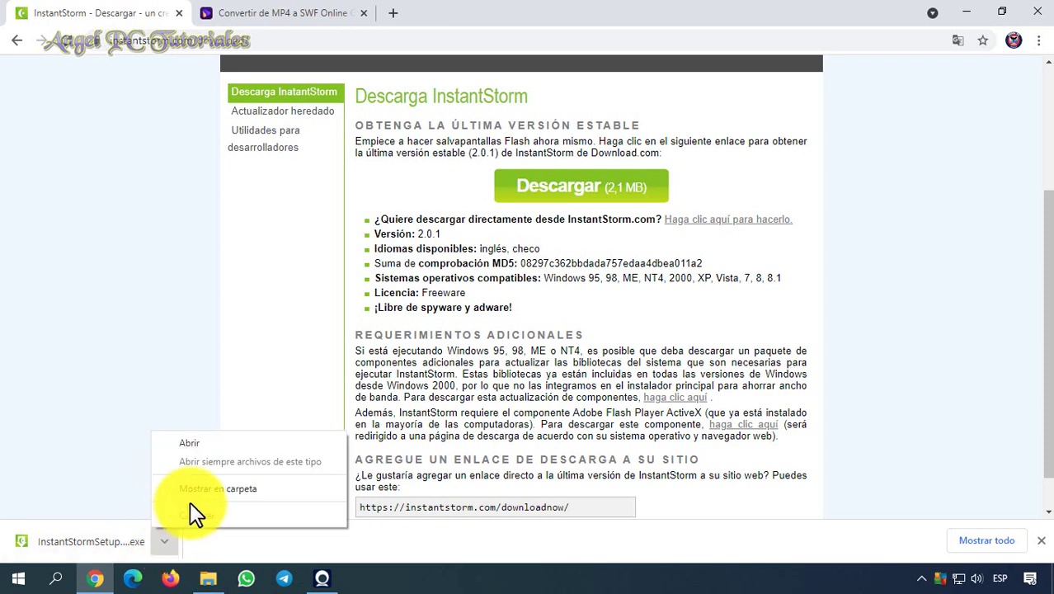
left_click(201, 490)
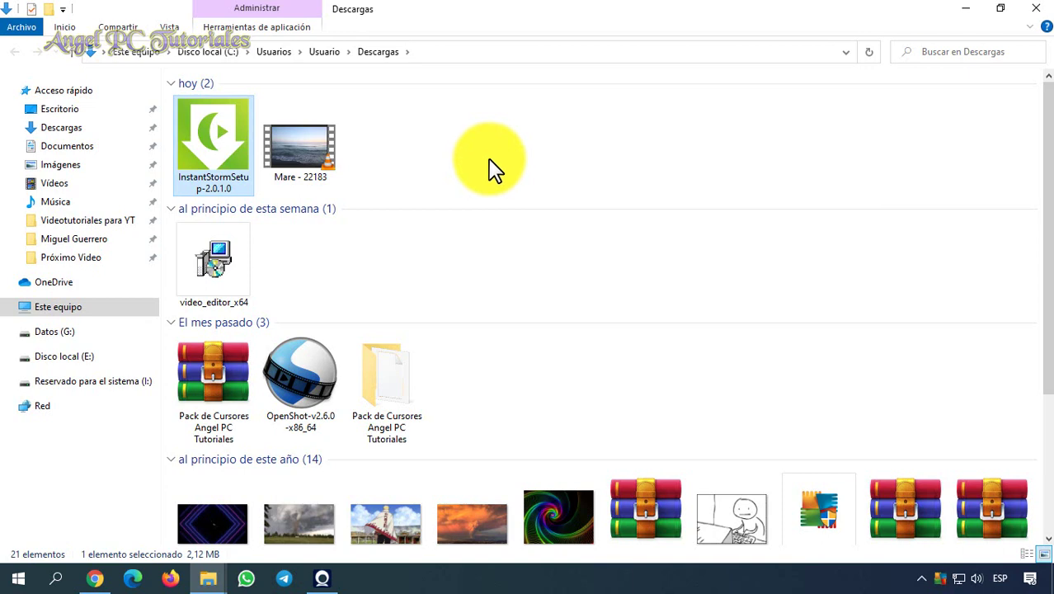
- Run InstantStormSetup-2.0.1.0 as administrator, allow it to make changes, and choose English as the setup language
right_click(218, 152)
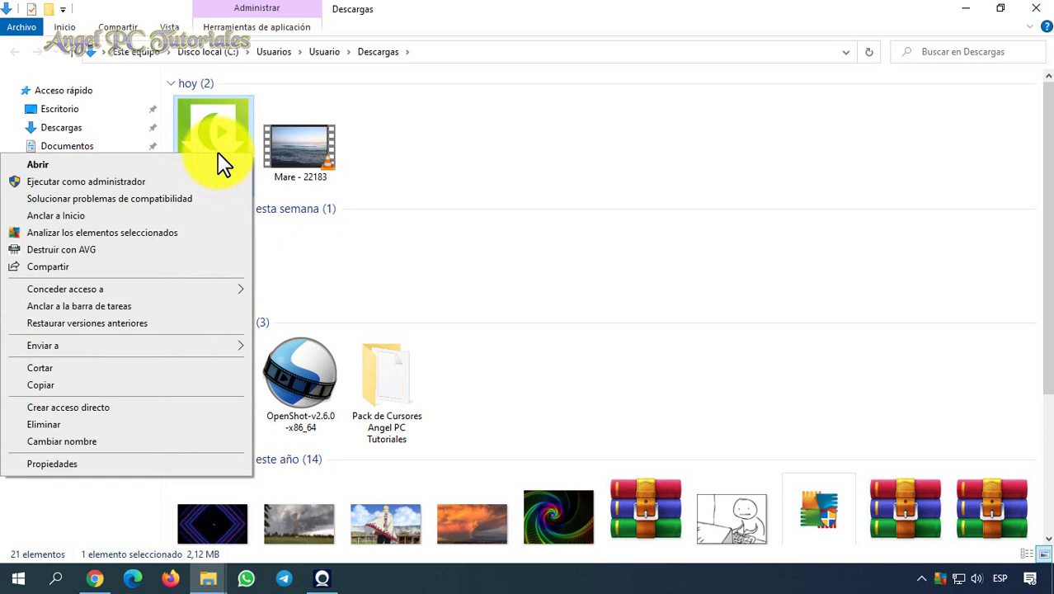
left_click(162, 183)
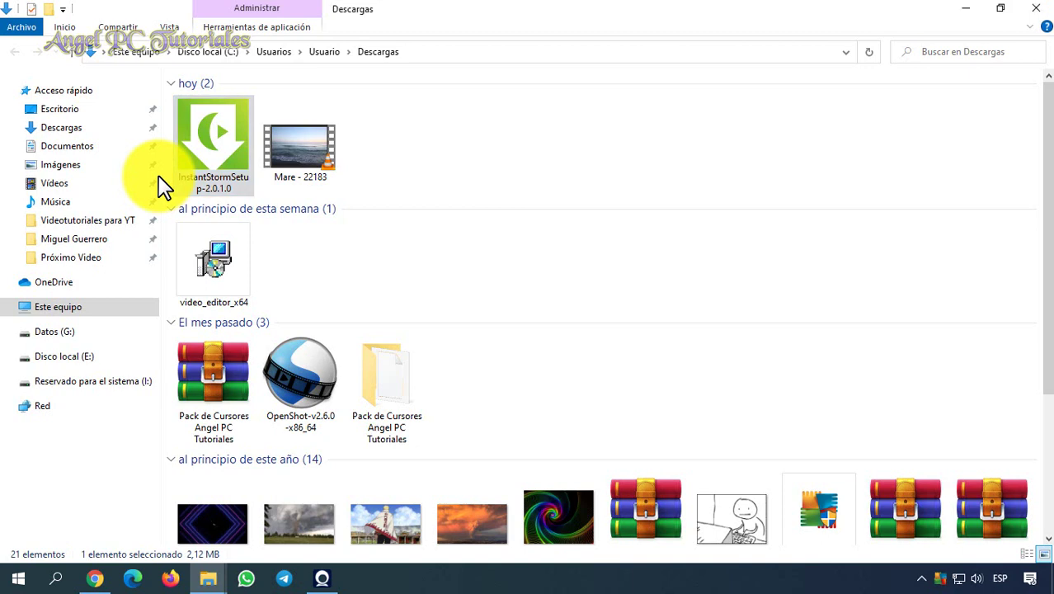
left_click(498, 380)
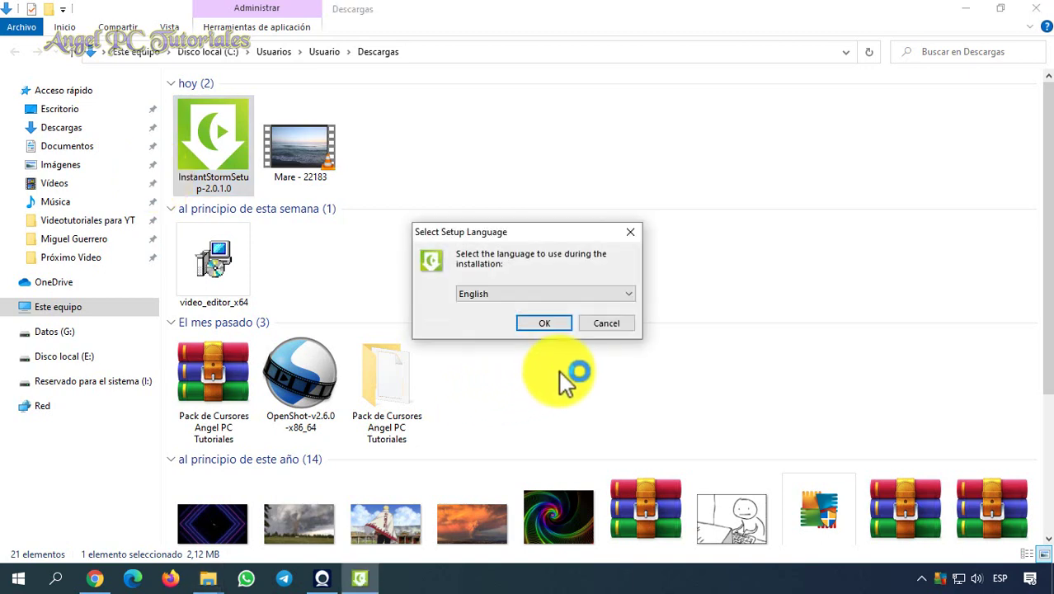
key("alt+Down")
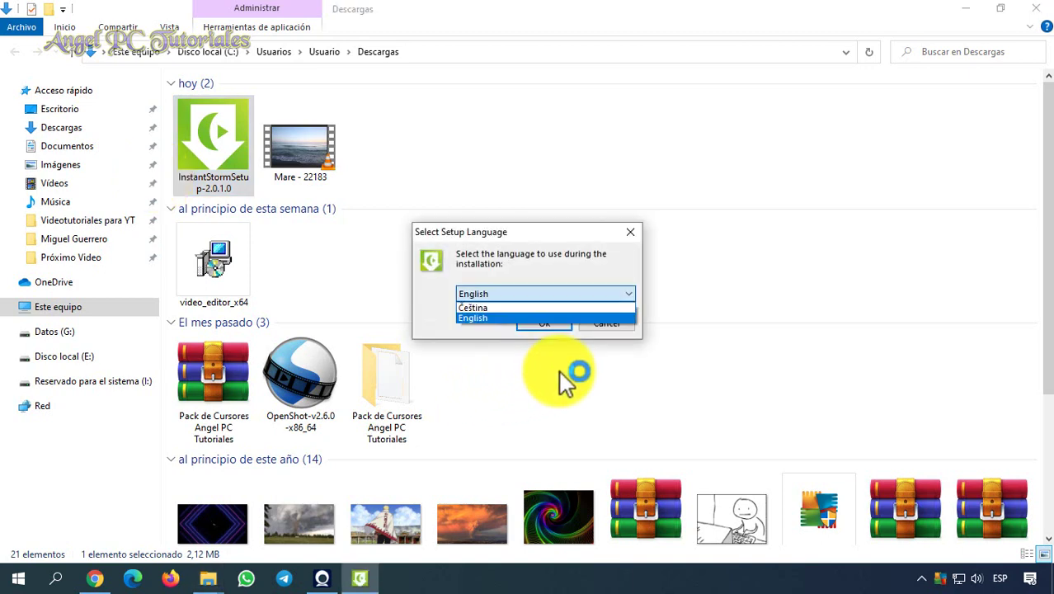
key("Return")
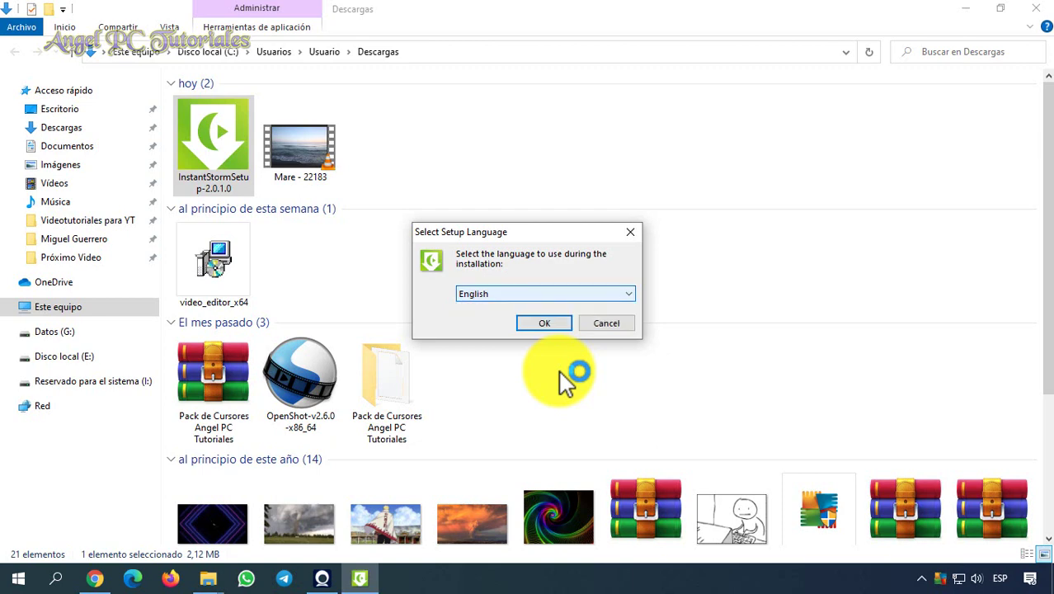
key("Tab")
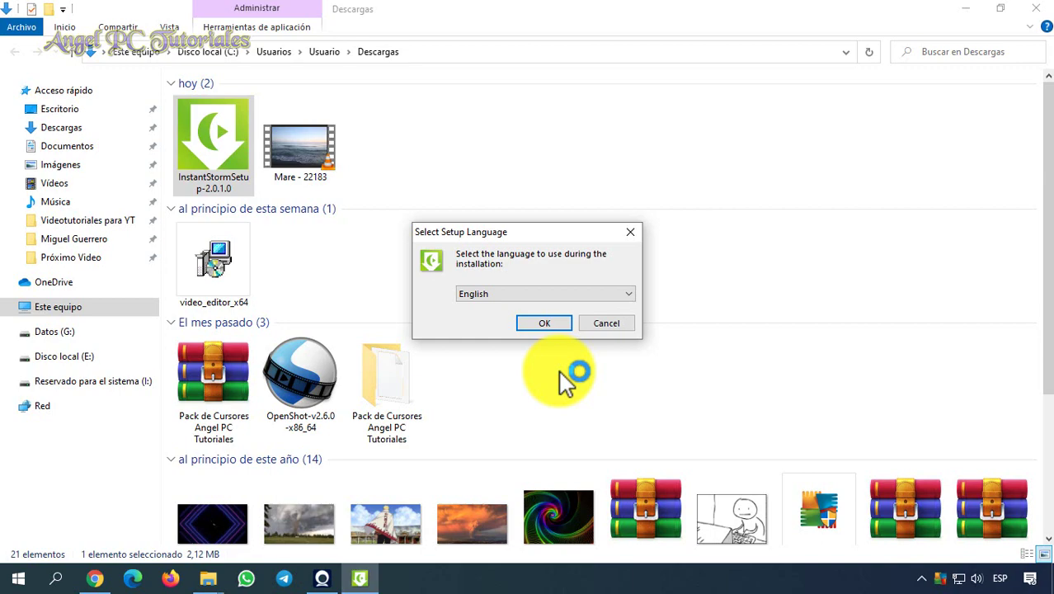
key("Return")
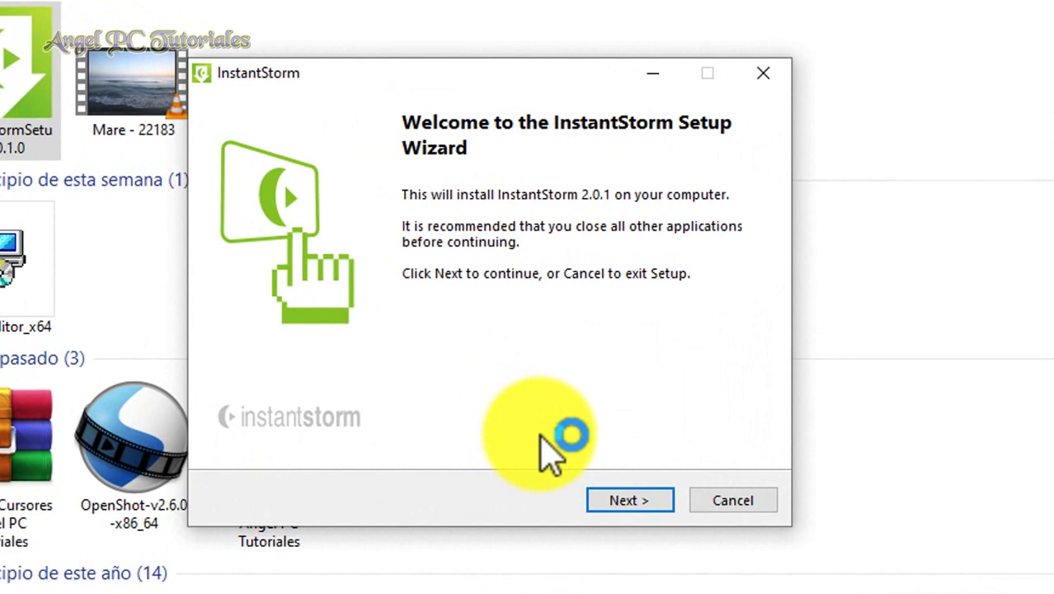
- Accept the license agreement, install InstantStorm into the default folder, and finish the setup with the program launching
key("Return")
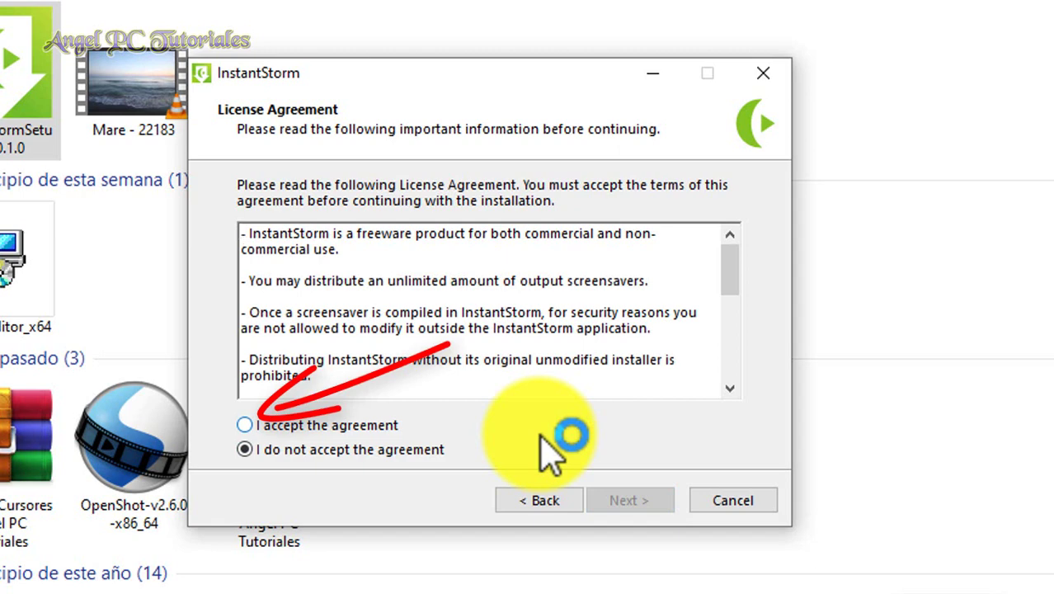
key("alt+a")
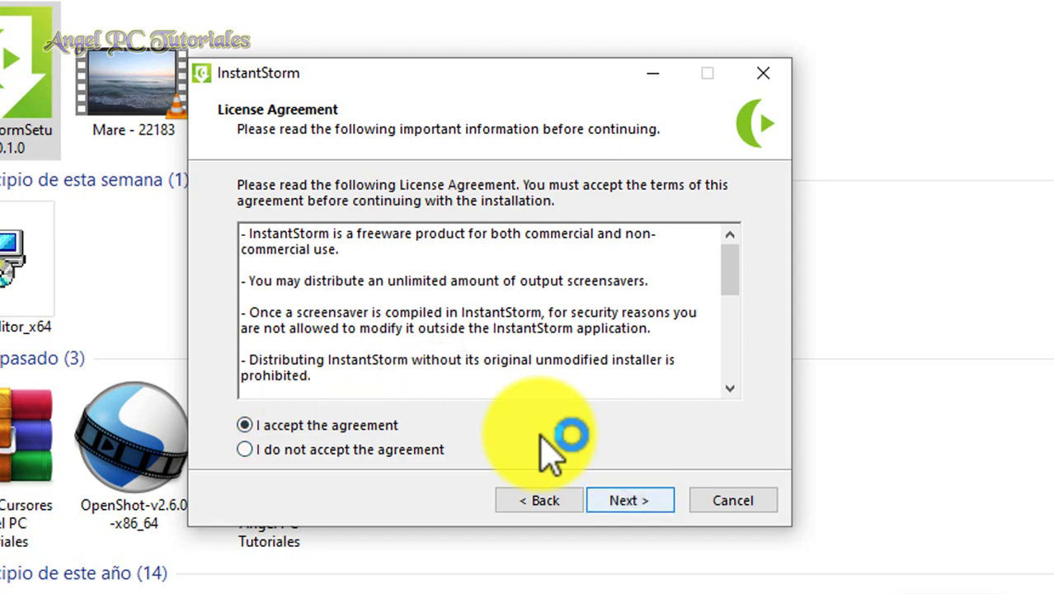
key("alt+n")
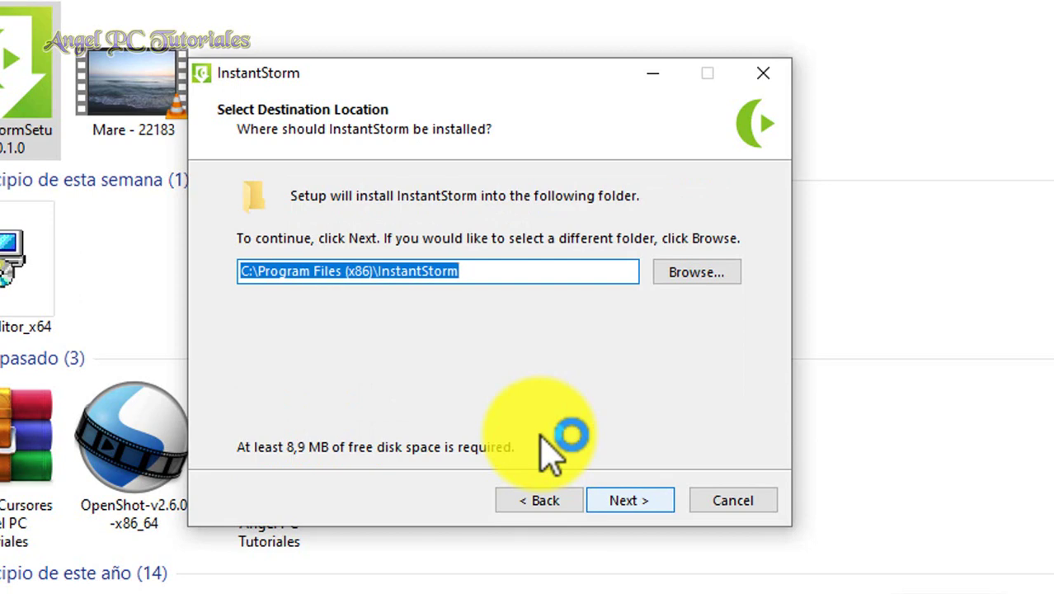
key("alt+n")
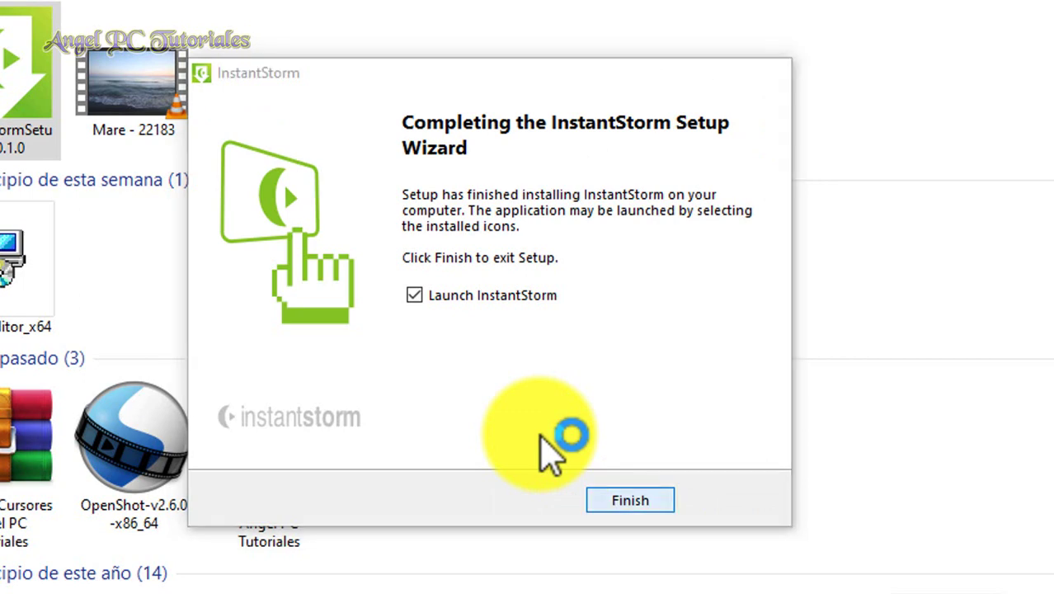
key("Return")
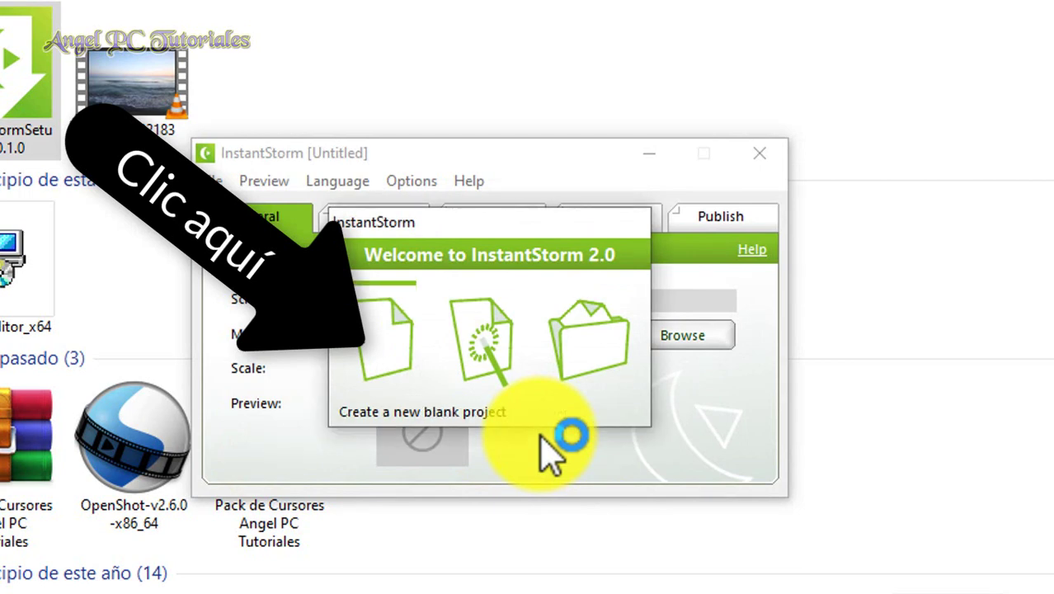
- Dismiss the InstantStorm welcome dialog, close the program, and switch to the MP4 to SWF converter page in Chrome
key("Escape")
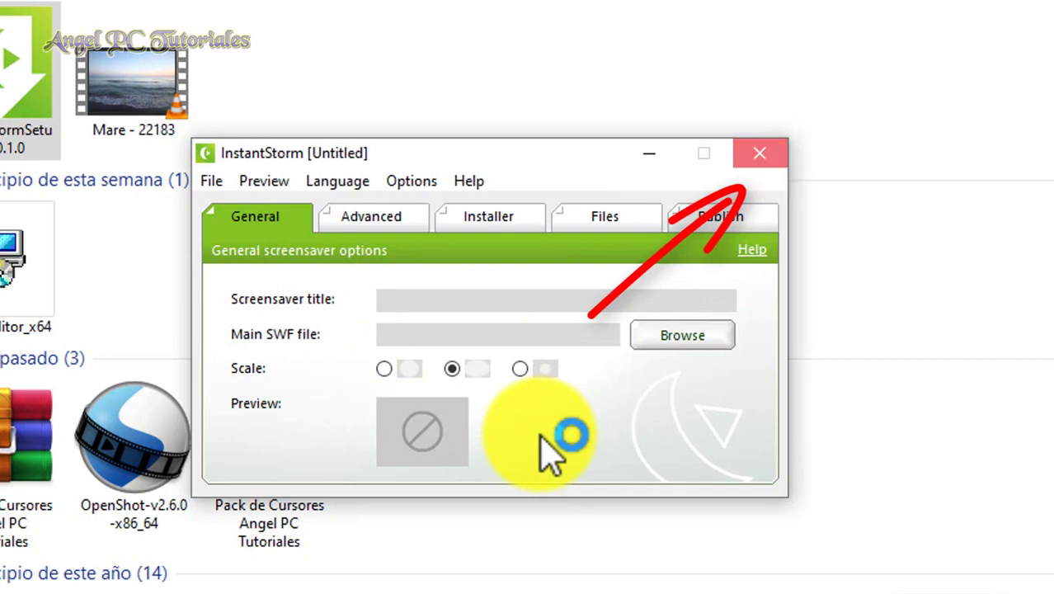
key("alt+F4")
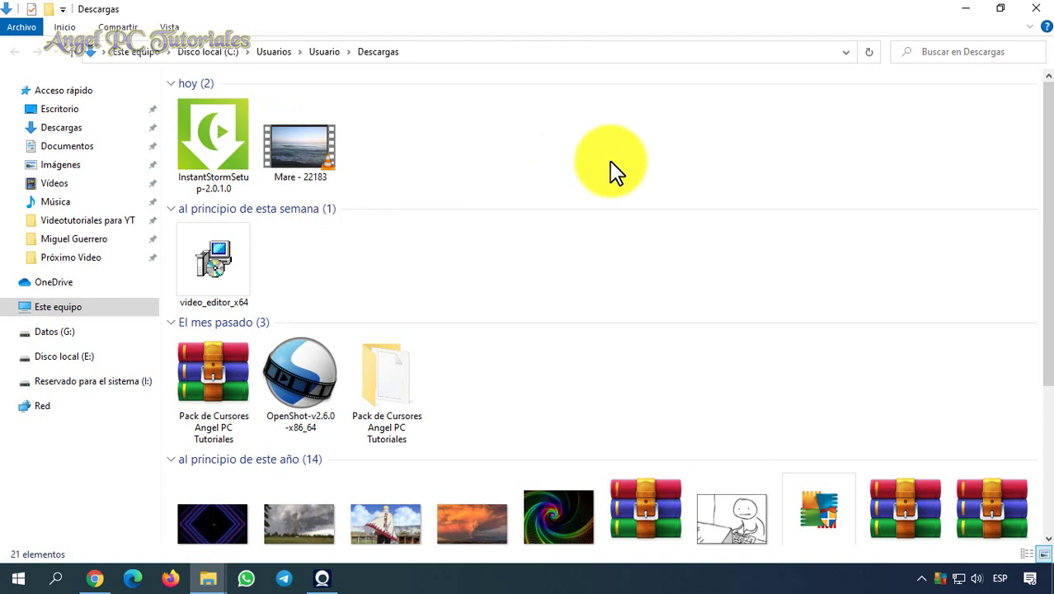
left_click(965, 8)
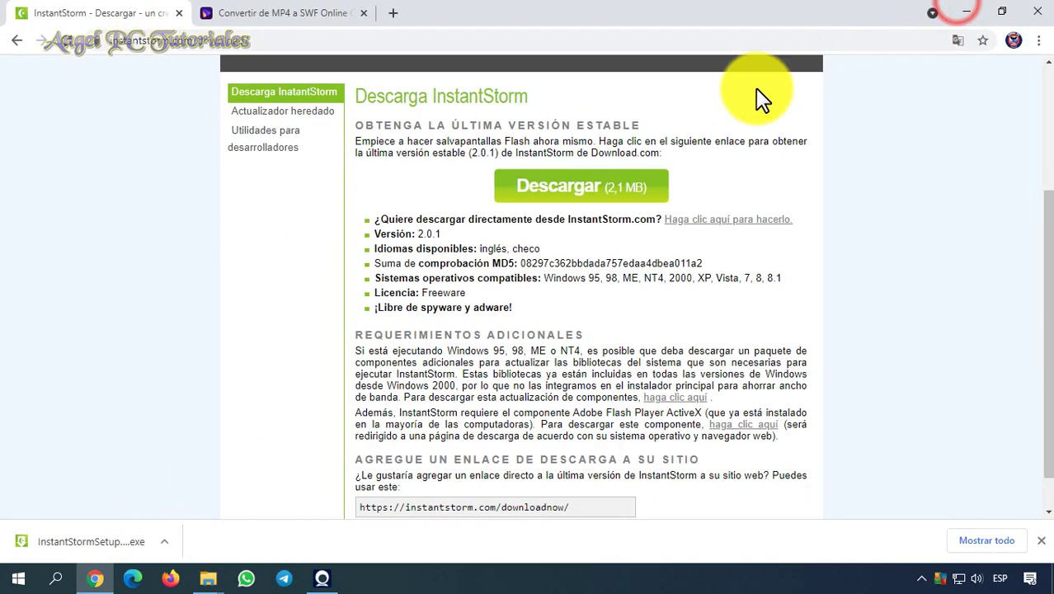
left_click(282, 16)
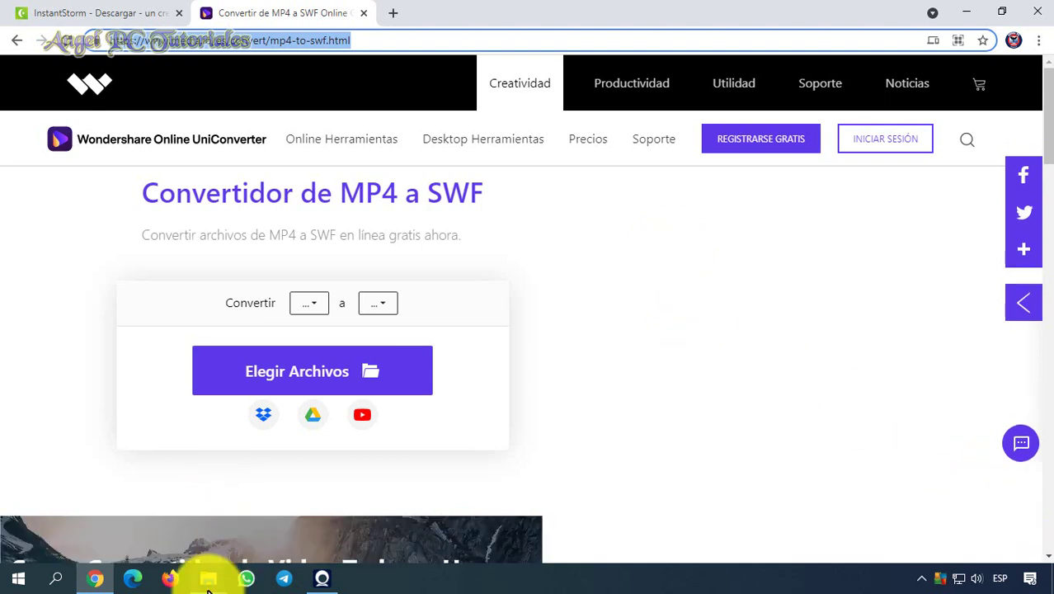
- Check the file type of the Mare - 22183 video in the Downloads folder through its properties
mouse_move(209, 586)
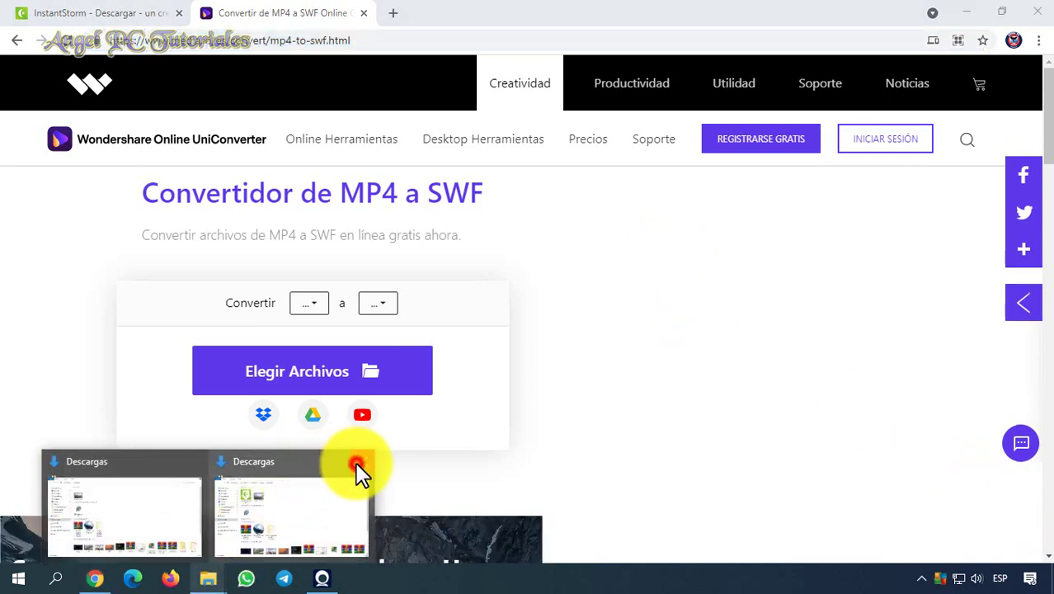
left_click(356, 463)
right_click(292, 141)
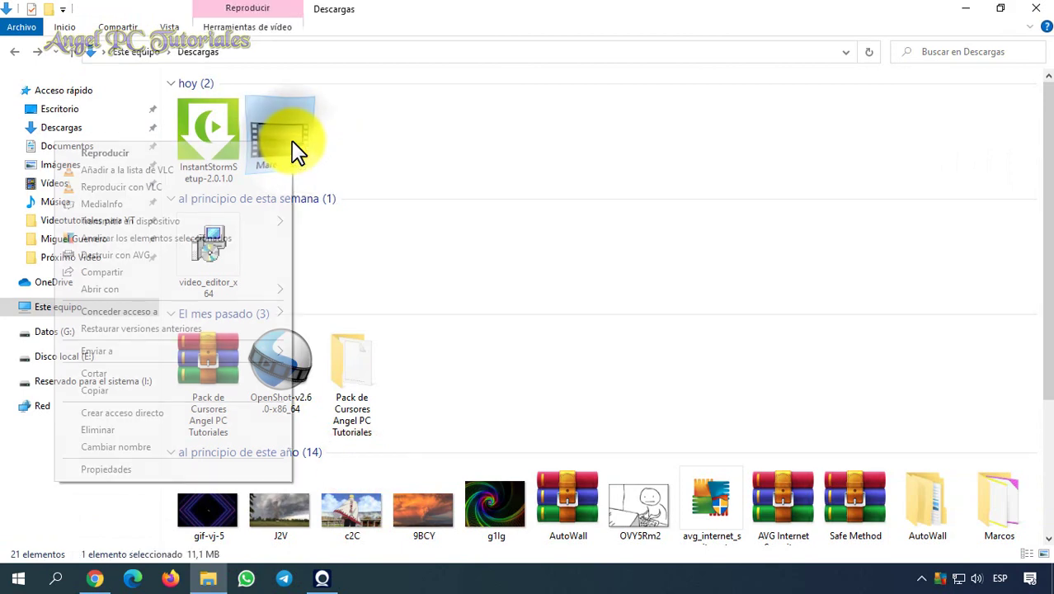
left_click(188, 468)
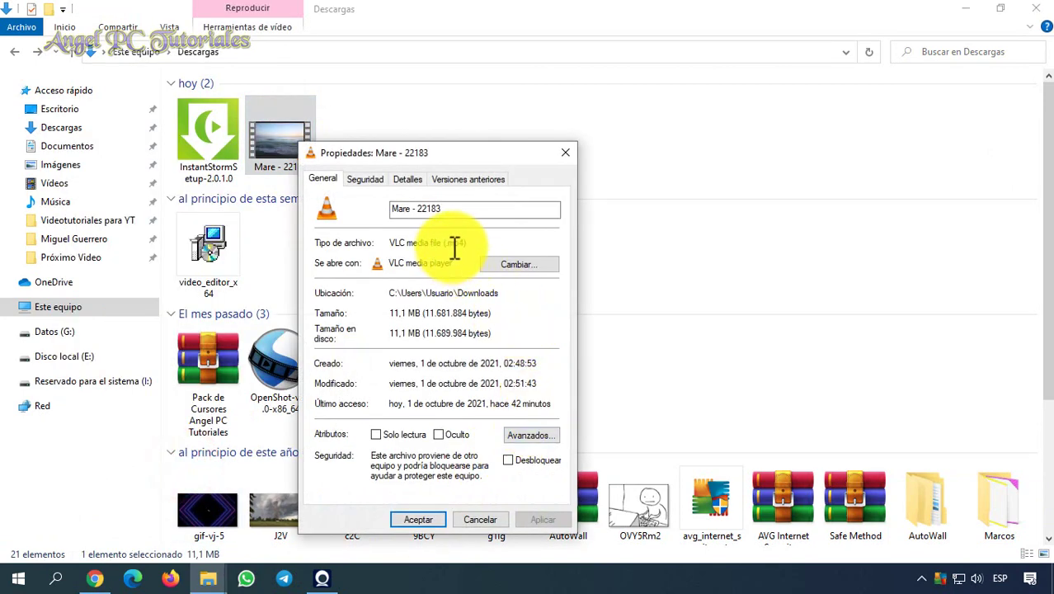
left_click(726, 140)
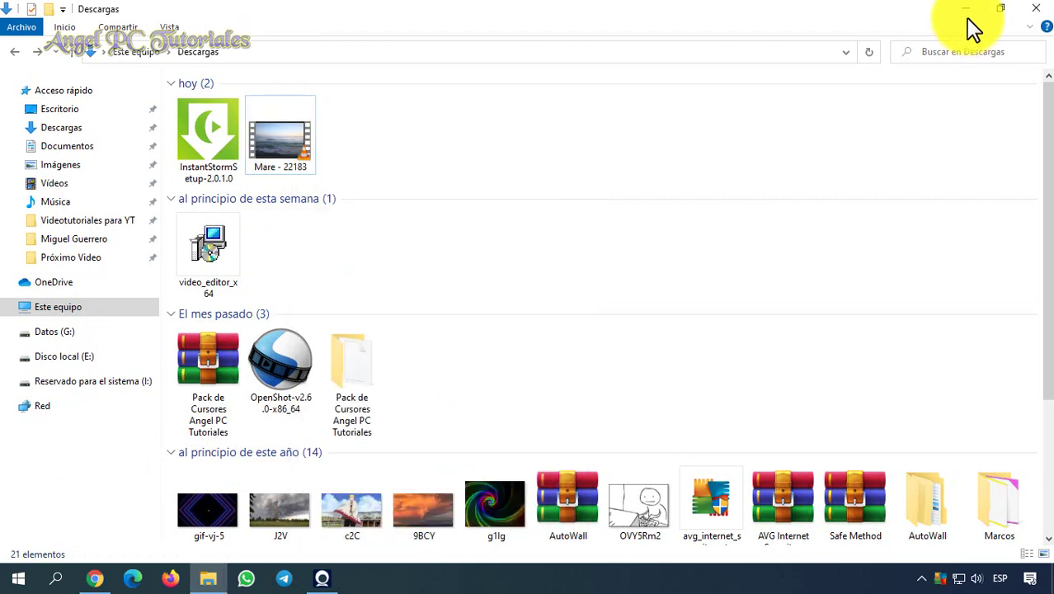
left_click(968, 18)
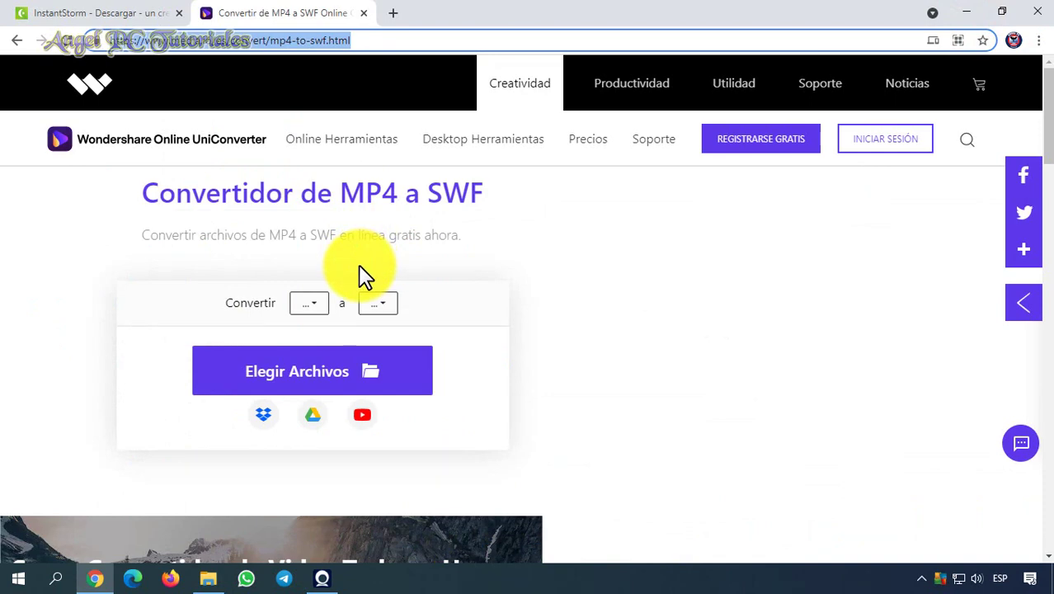
- Set the online converter to convert from MP4 to SWF
left_click(320, 307)
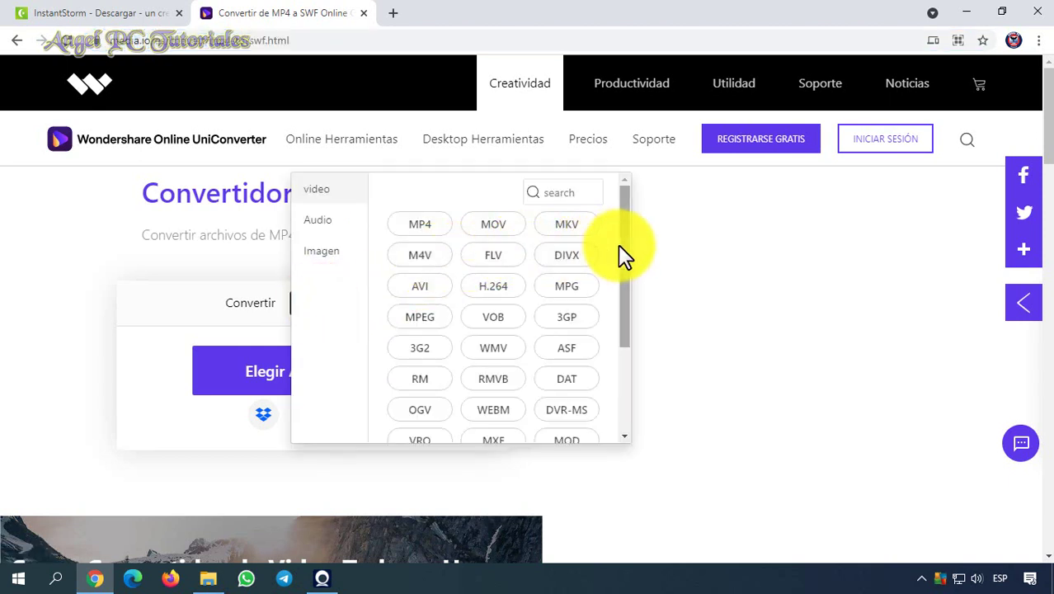
left_click(430, 295)
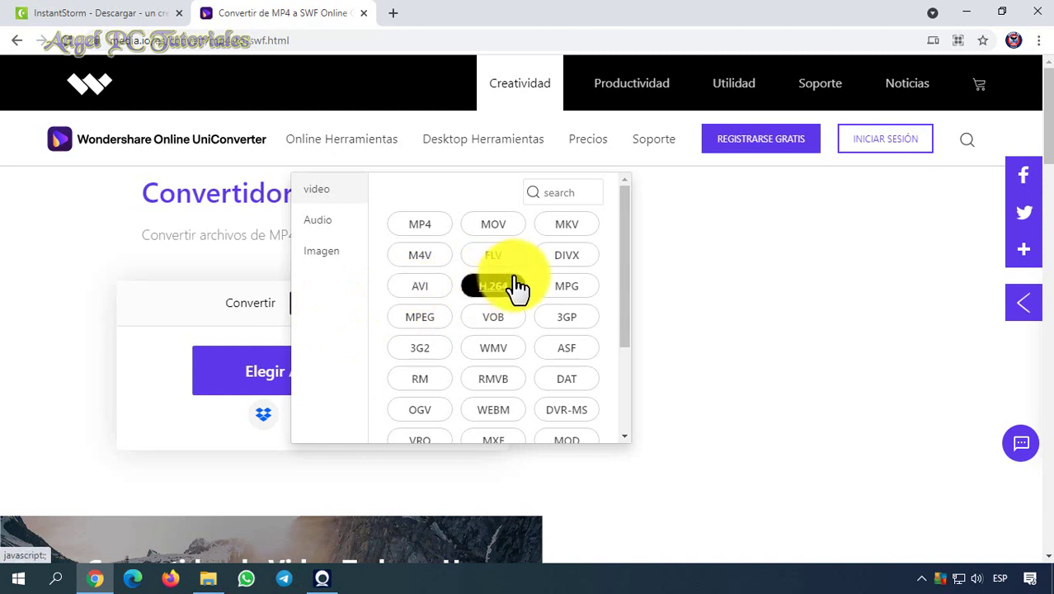
left_click(430, 229)
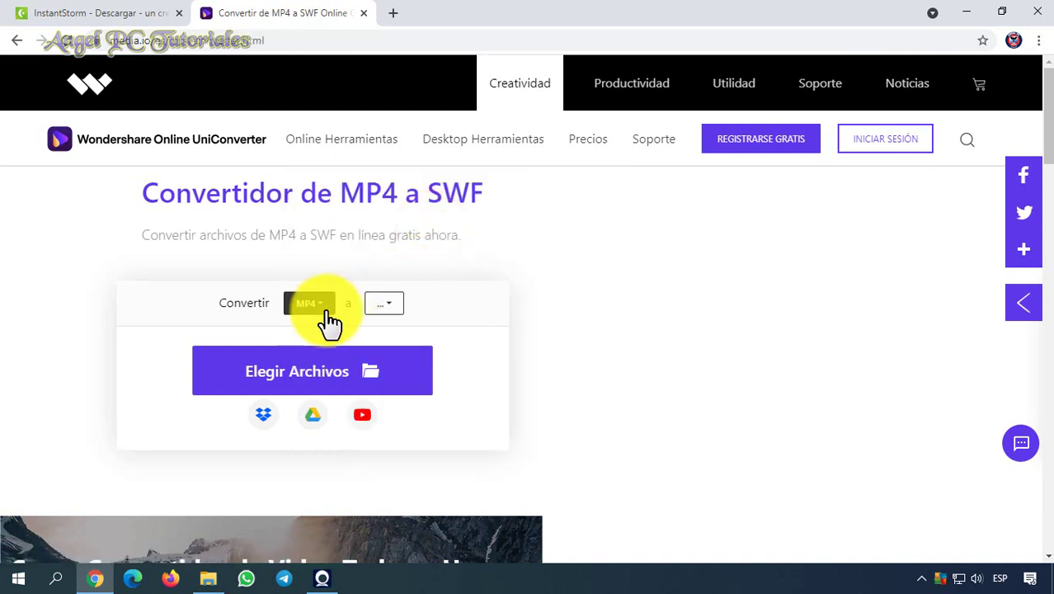
left_click(387, 307)
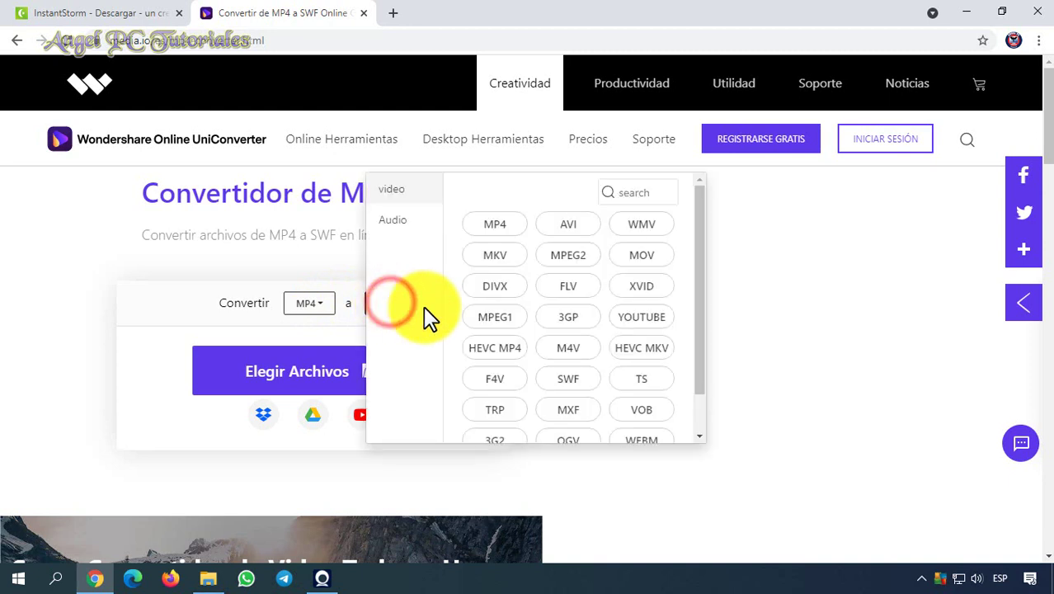
left_click(568, 379)
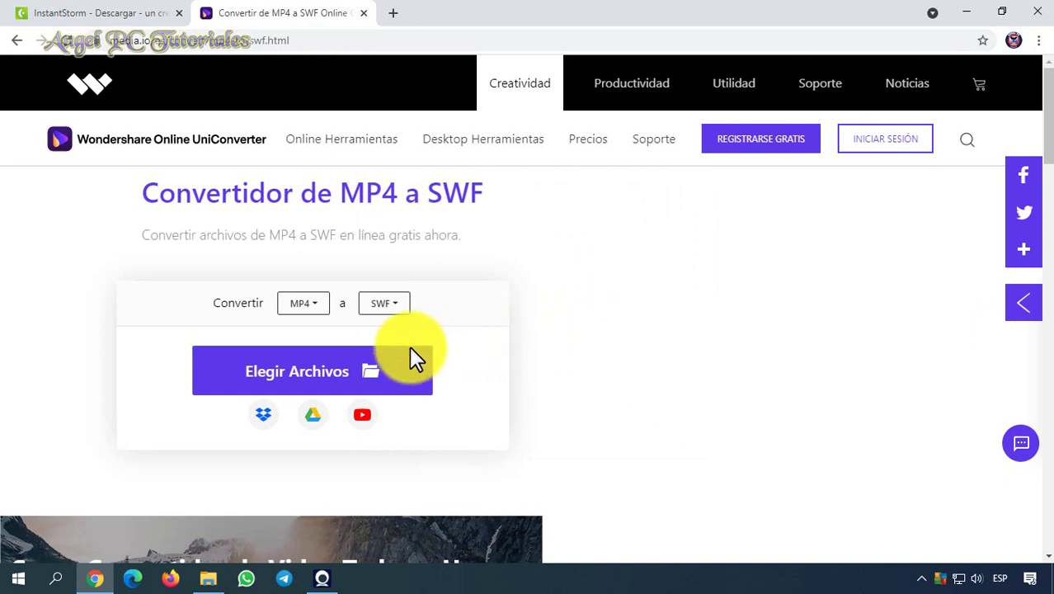
- Add the Mare - 22183 video from the Downloads folder to the converter and start the conversion
left_click(316, 375)
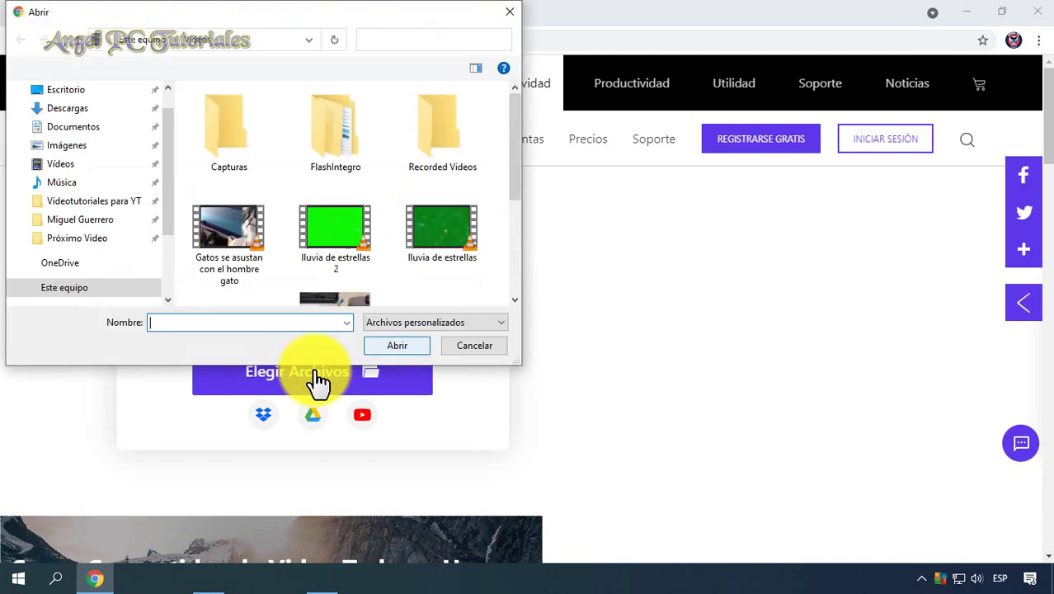
left_click(115, 108)
left_click(239, 178)
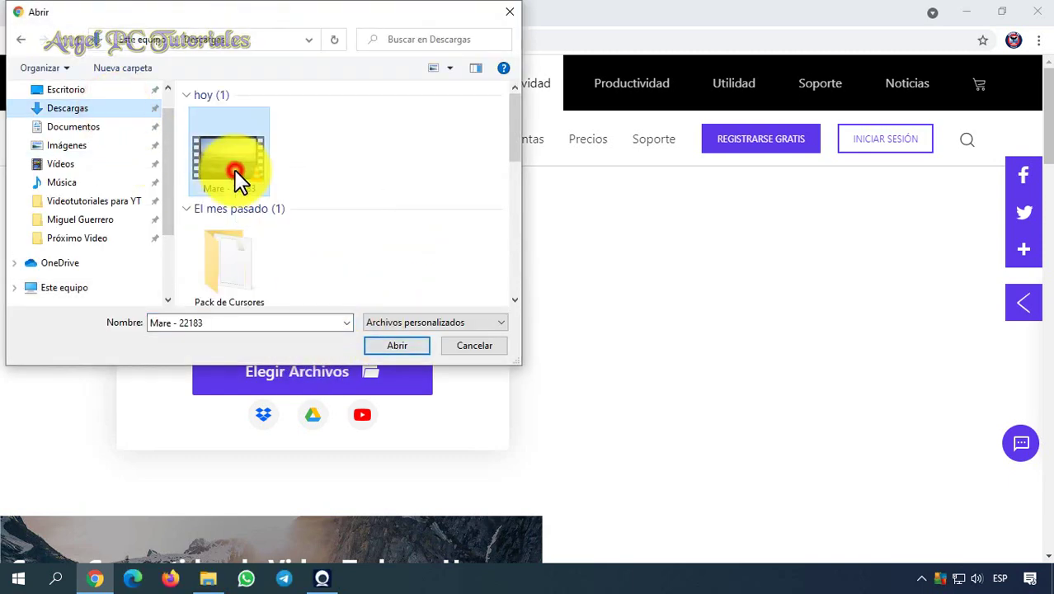
left_click(389, 345)
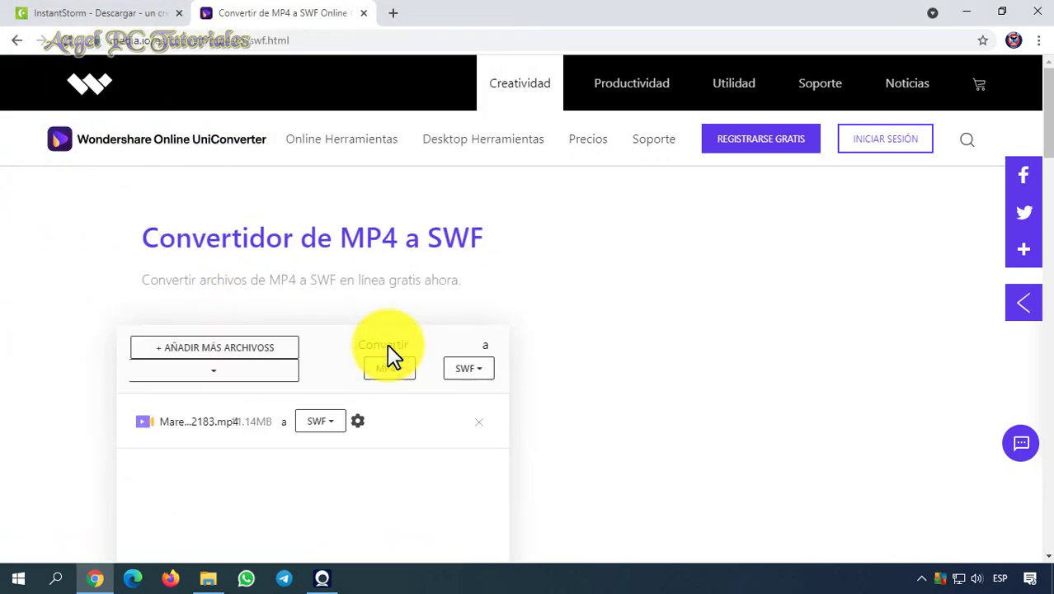
scroll(560, 349, "down", 2)
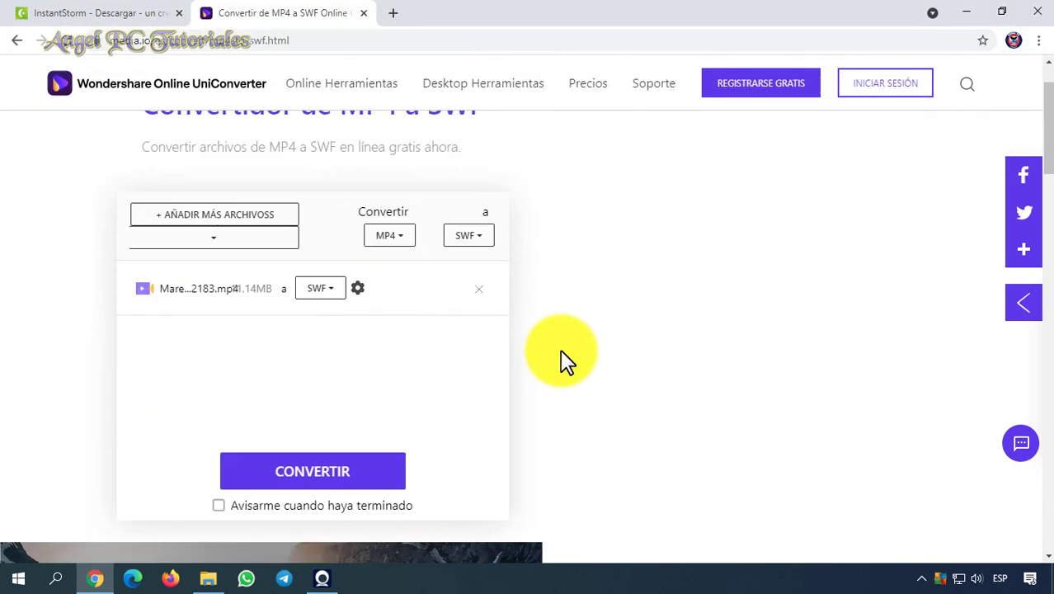
left_click(364, 476)
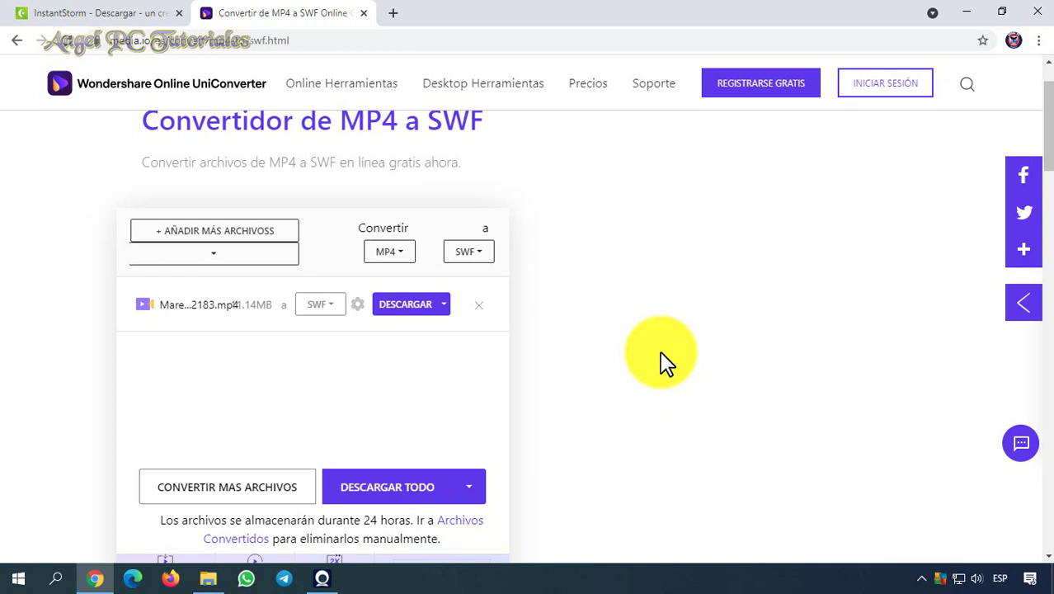
- Download the converted Mare - 22183.swf, keep it despite the browser's file warning, and look for it in the Downloads folder
left_click(411, 310)
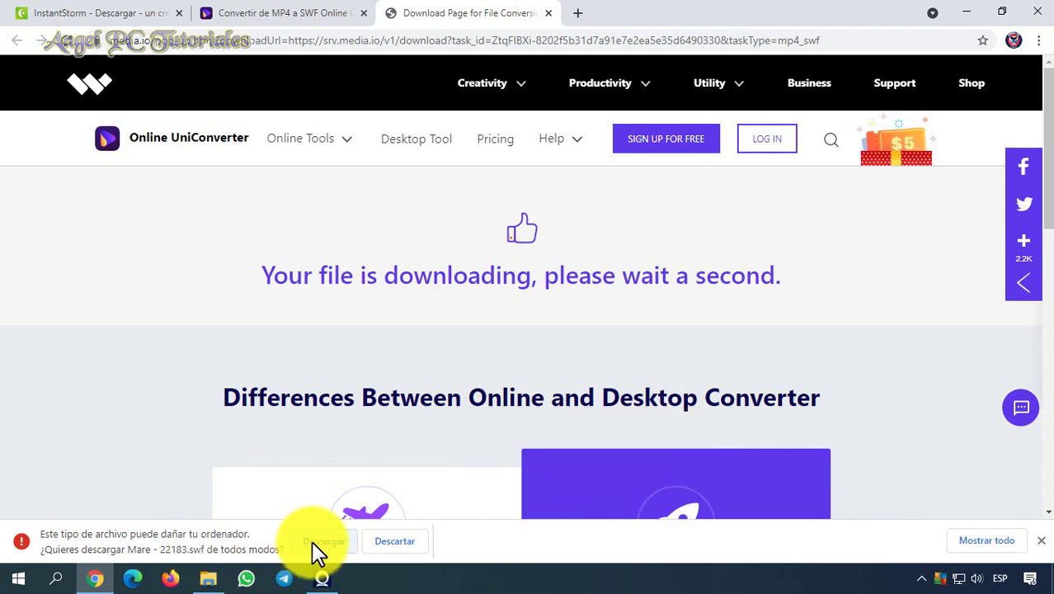
left_click(314, 544)
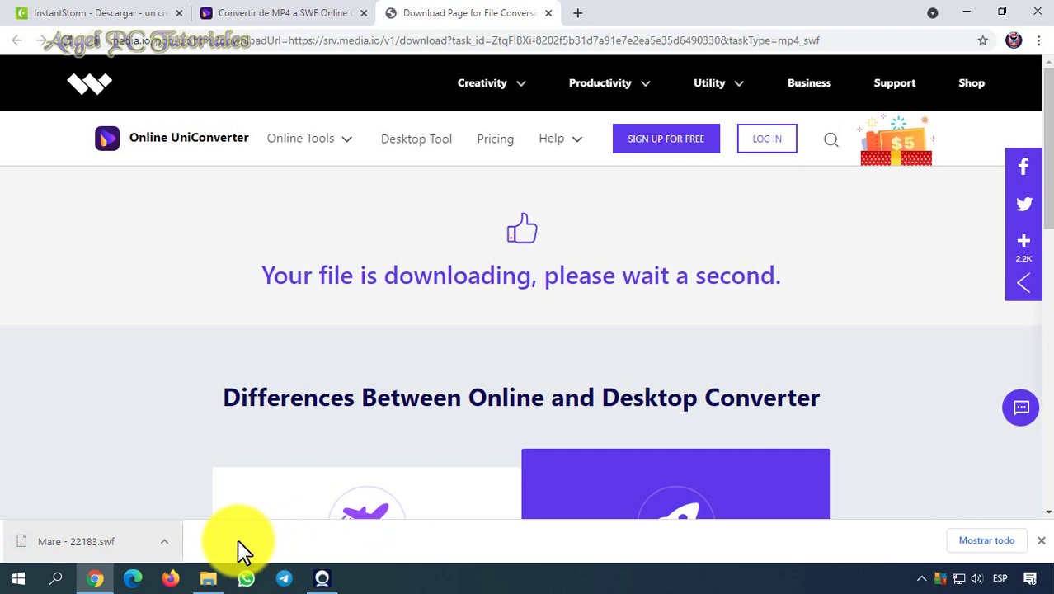
left_click(211, 580)
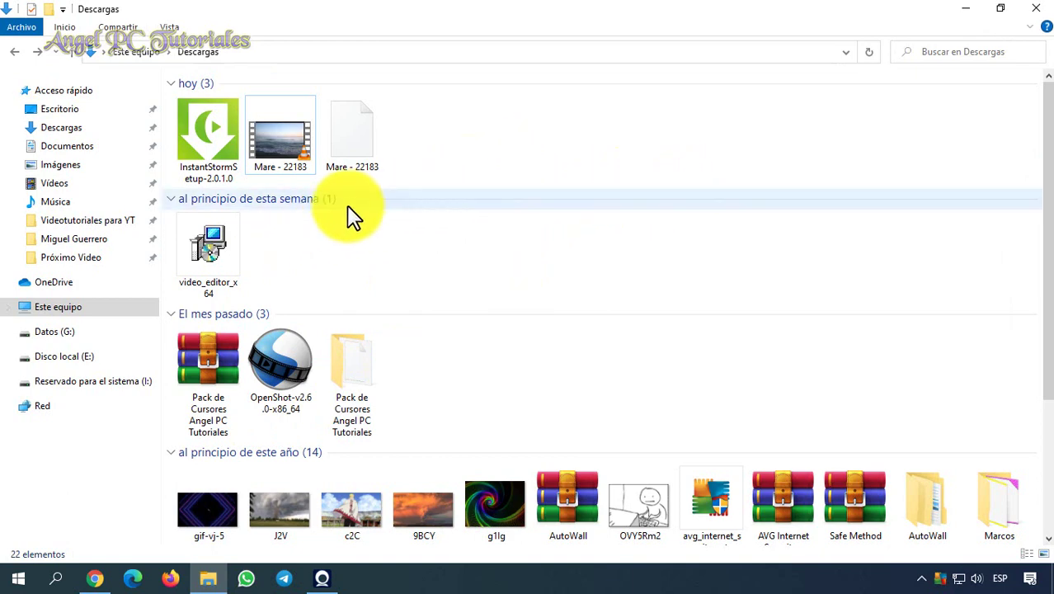
mouse_move(221, 176)
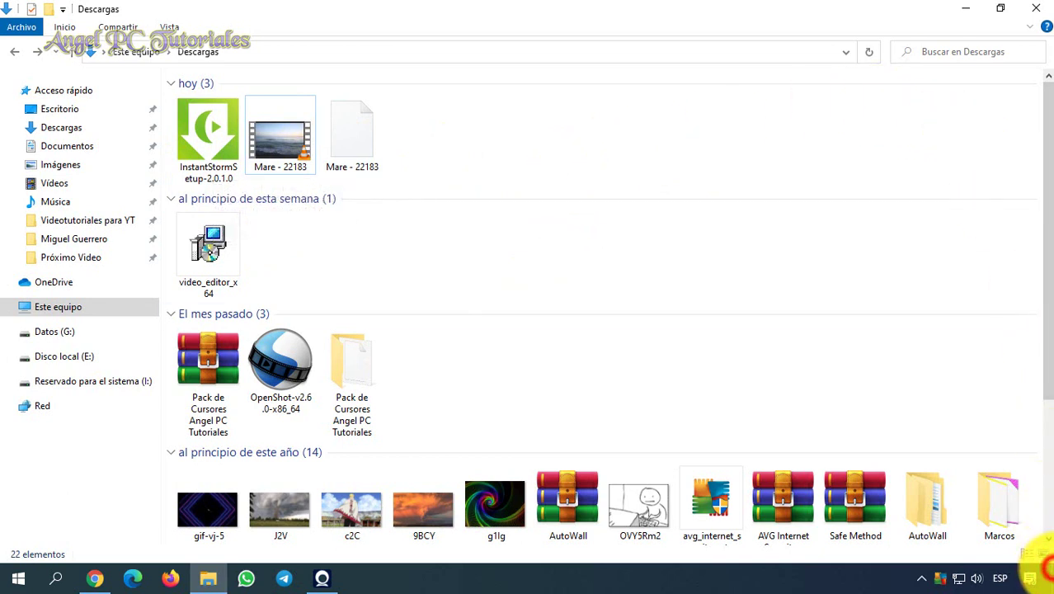
- Show the desktop and place an InstantStorm shortcut on it from the list of installed programs
left_click(1047, 569)
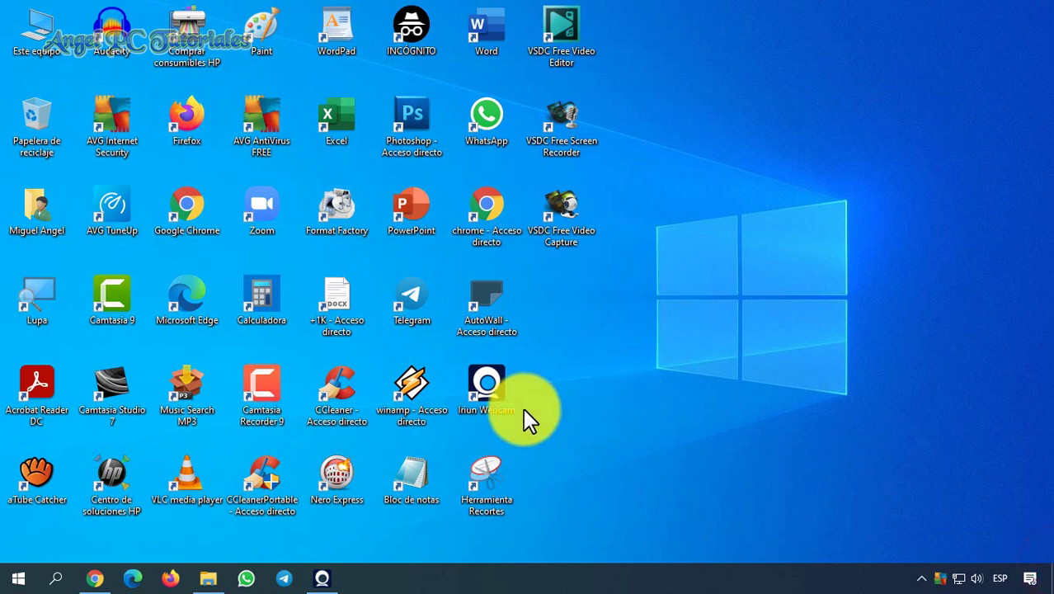
left_click(18, 579)
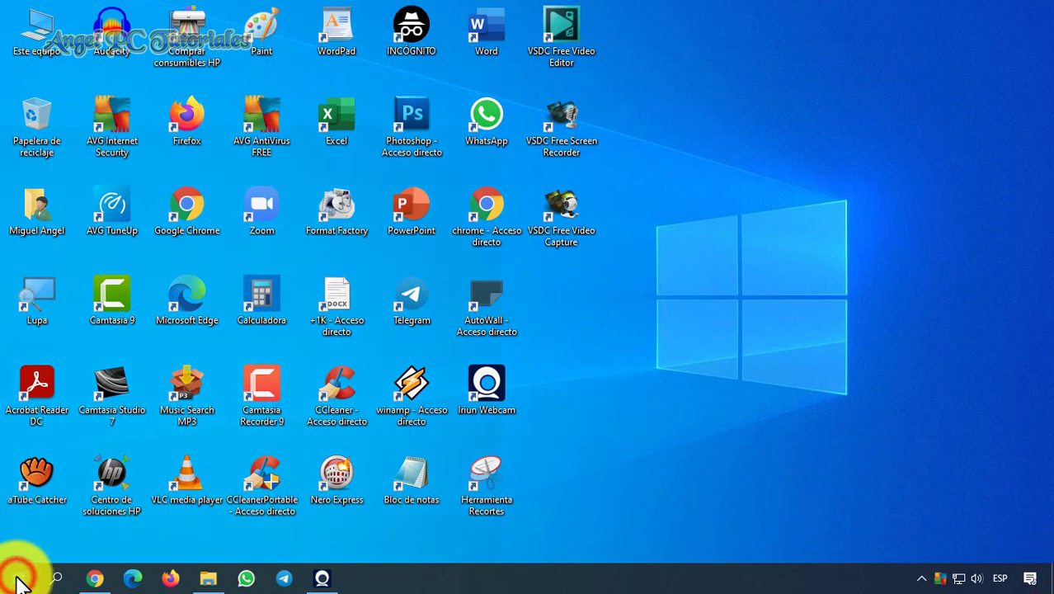
scroll(111, 347, "down", 2)
scroll(111, 347, "down", 5)
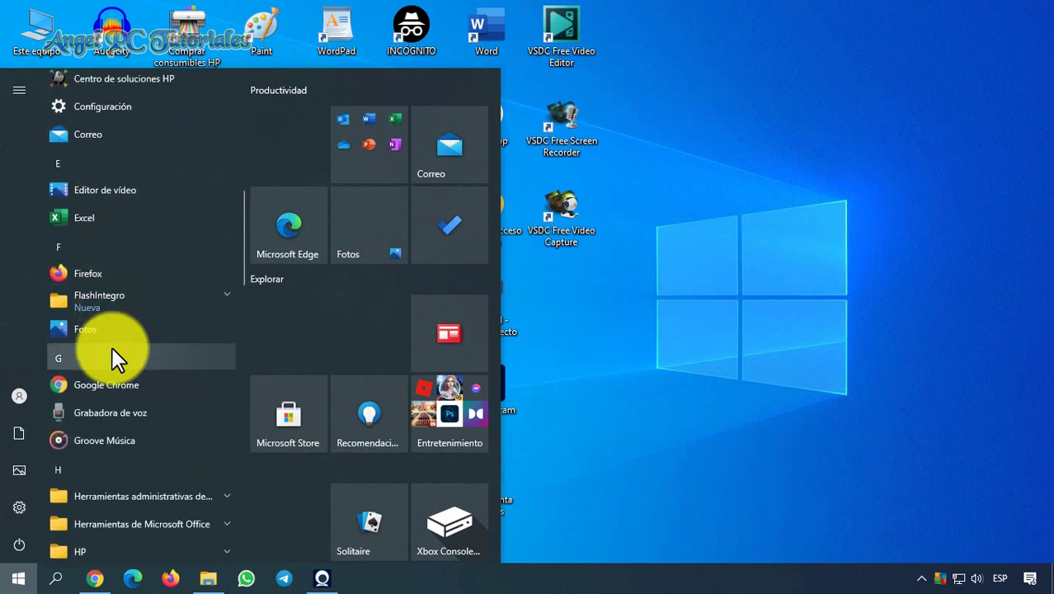
scroll(113, 346, "down", 3)
left_click(112, 384)
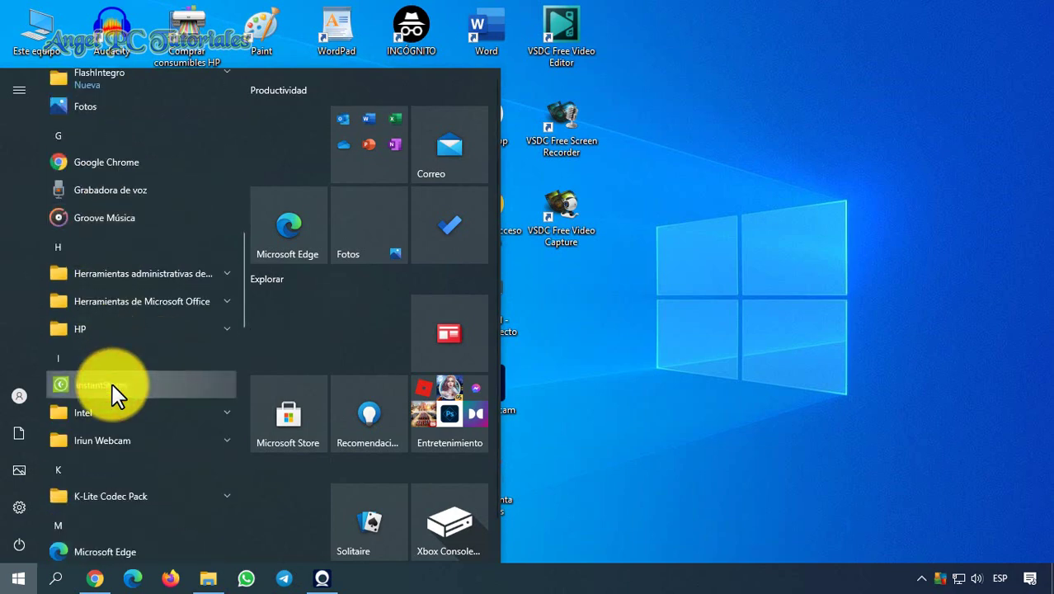
left_click_drag(113, 386, 648, 318)
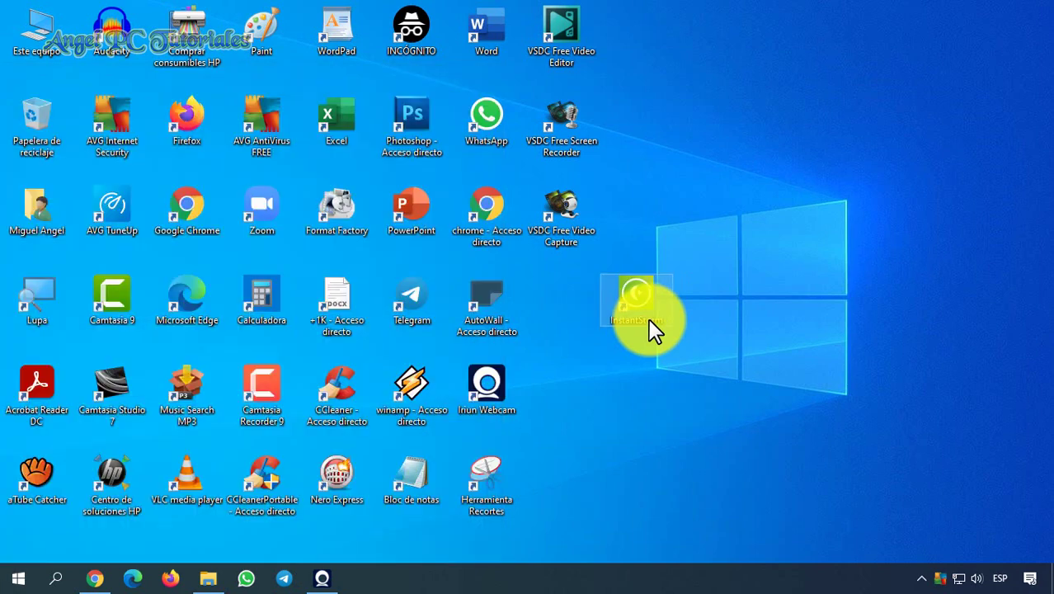
left_click(635, 358)
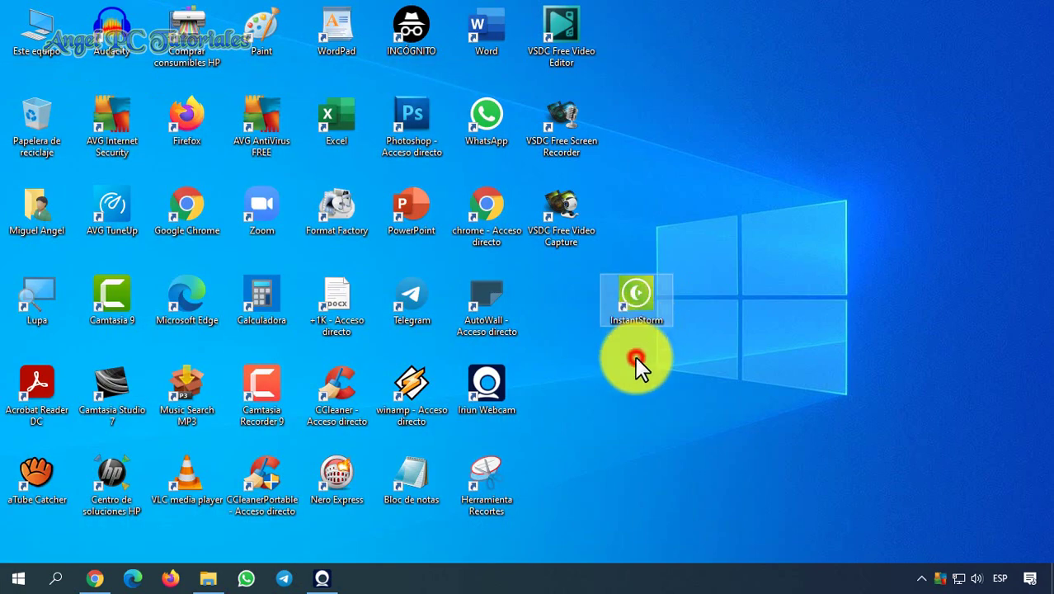
- Launch InstantStorm from its desktop shortcut, start a new project without the wizard, and set the screensaver title to Prueba
double_click(634, 307)
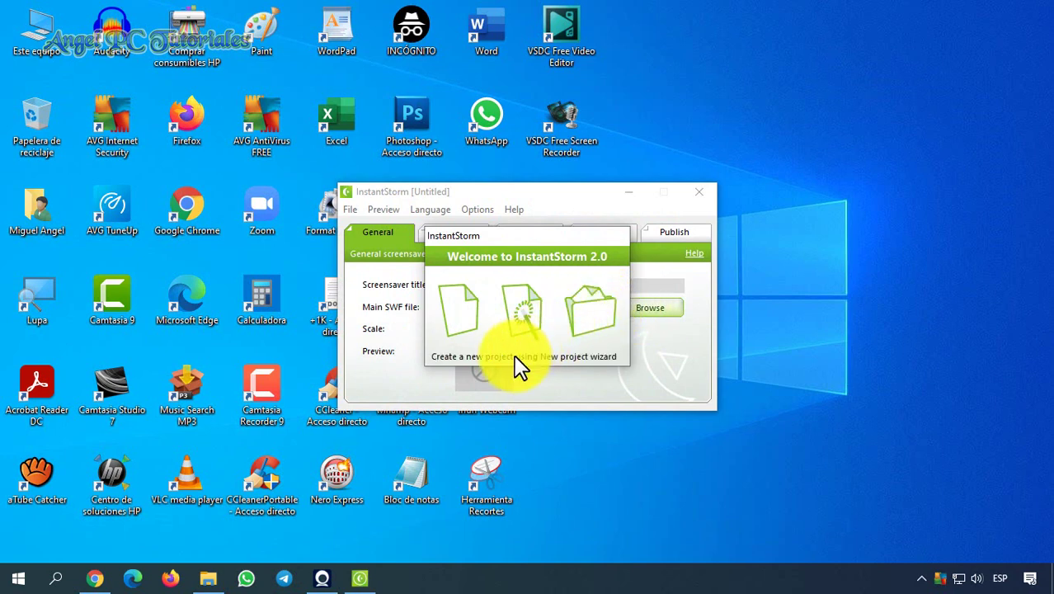
left_click(463, 317)
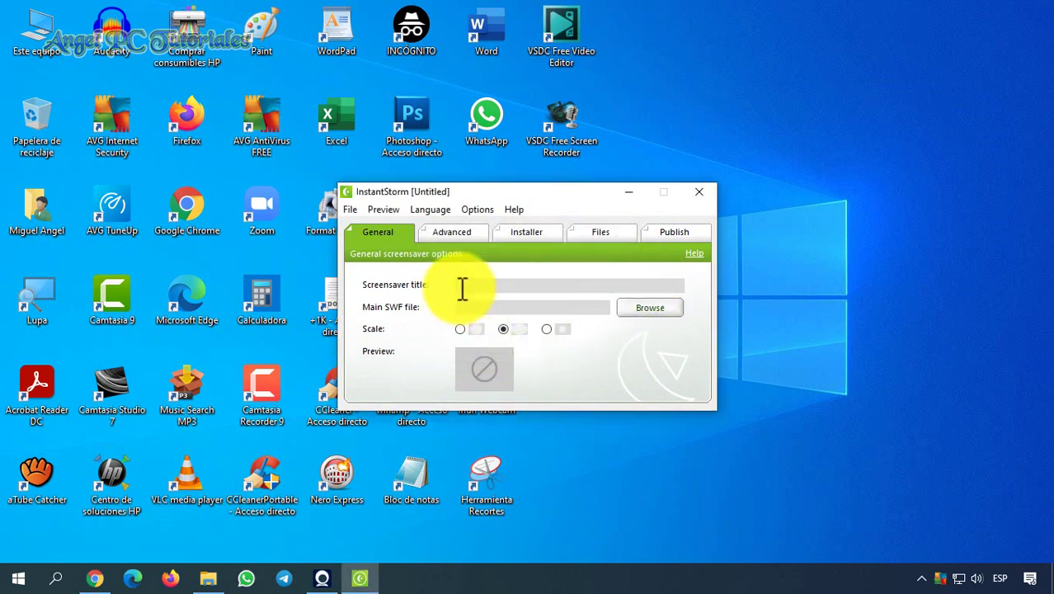
left_click(504, 292)
type("Prueba")
- Load Mare - 22183.swf from the Downloads folder as the main SWF file, with the middle scale option selected
left_click(658, 319)
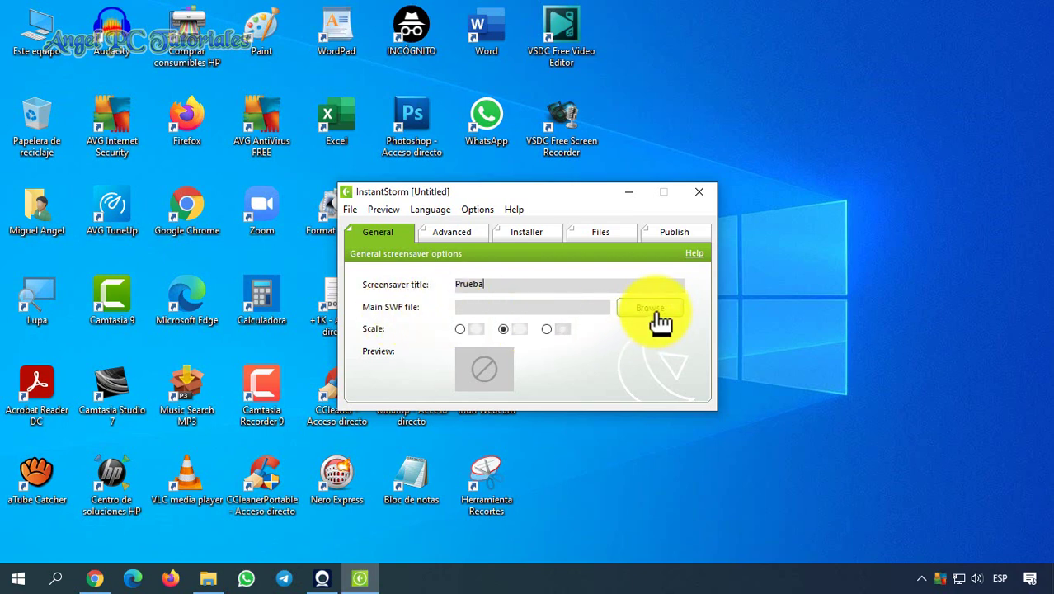
left_click(656, 314)
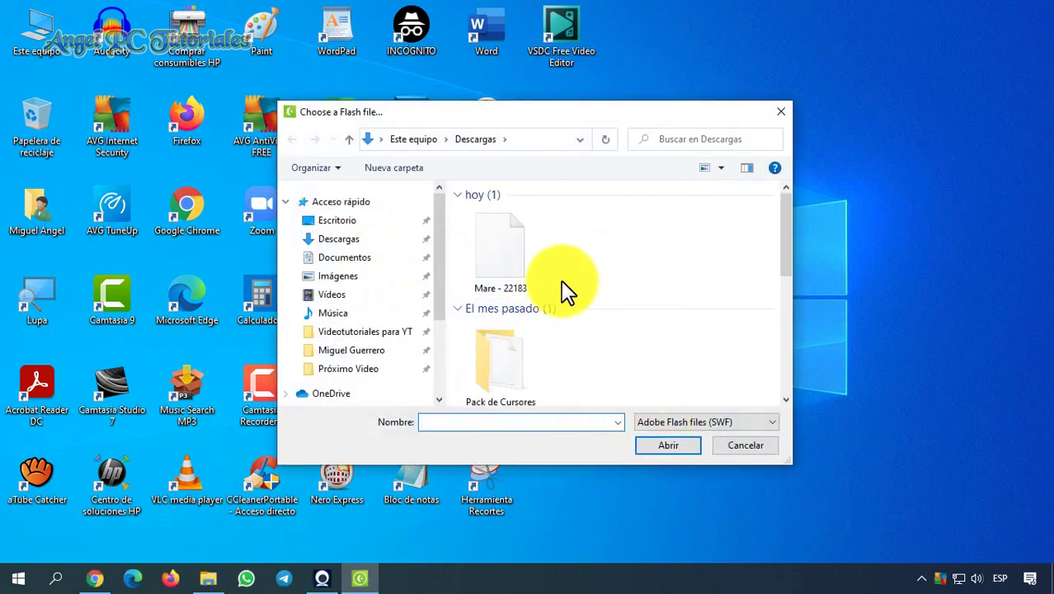
left_click(509, 272)
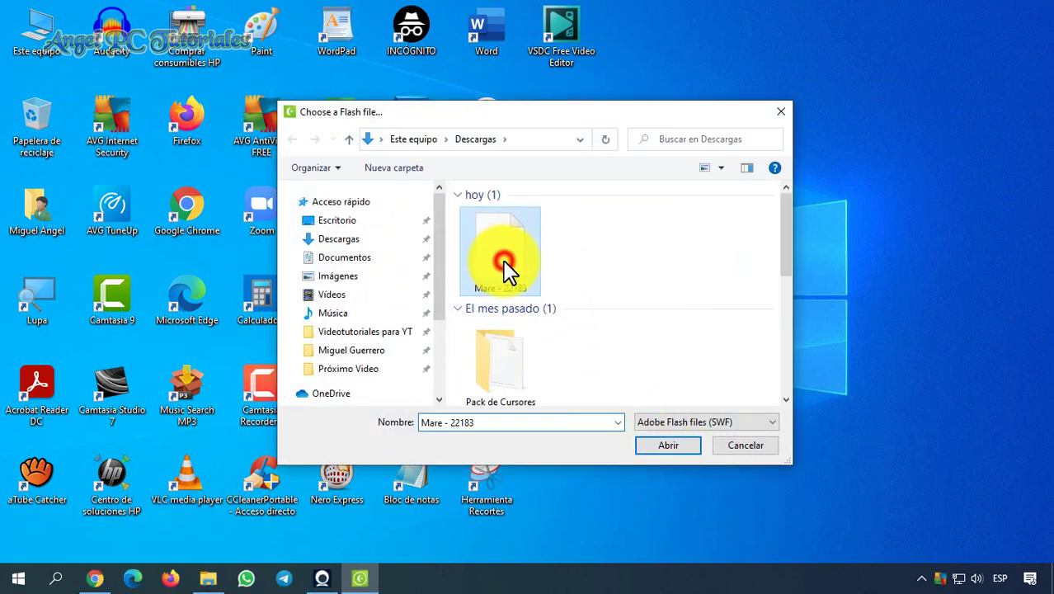
left_click(669, 445)
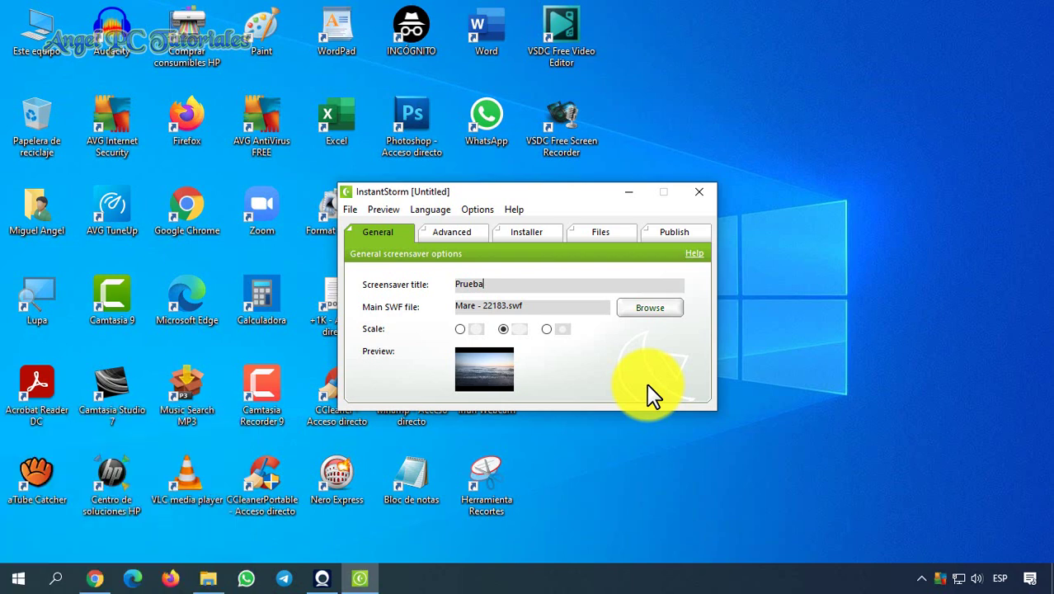
left_click(505, 330)
- Publish the project as a screensaver installer named Prueba in the Downloads folder and dismiss the completion message
left_click(678, 234)
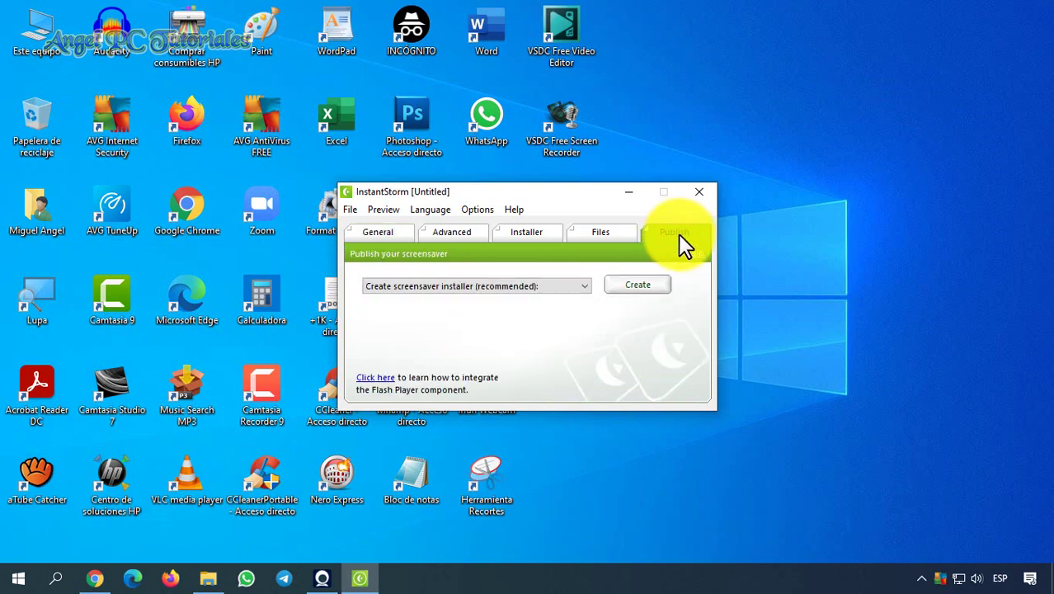
left_click(648, 285)
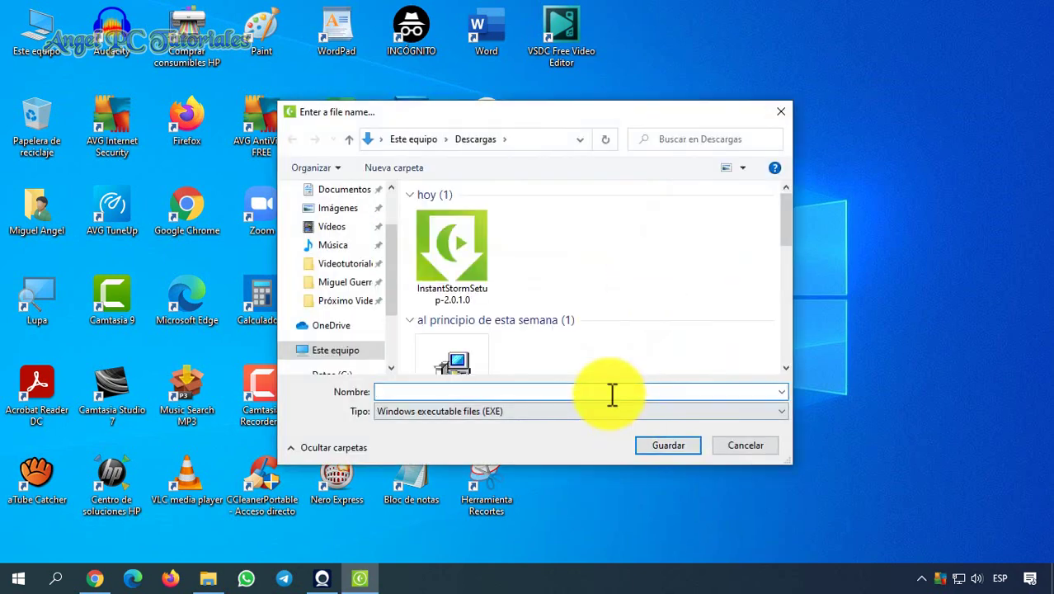
type("P")
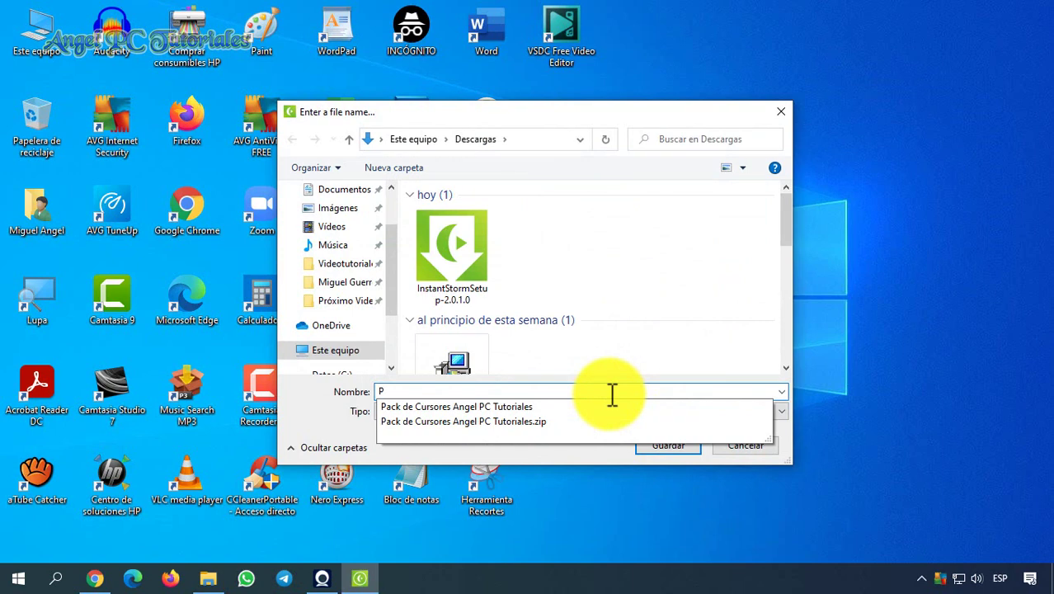
type("rueba")
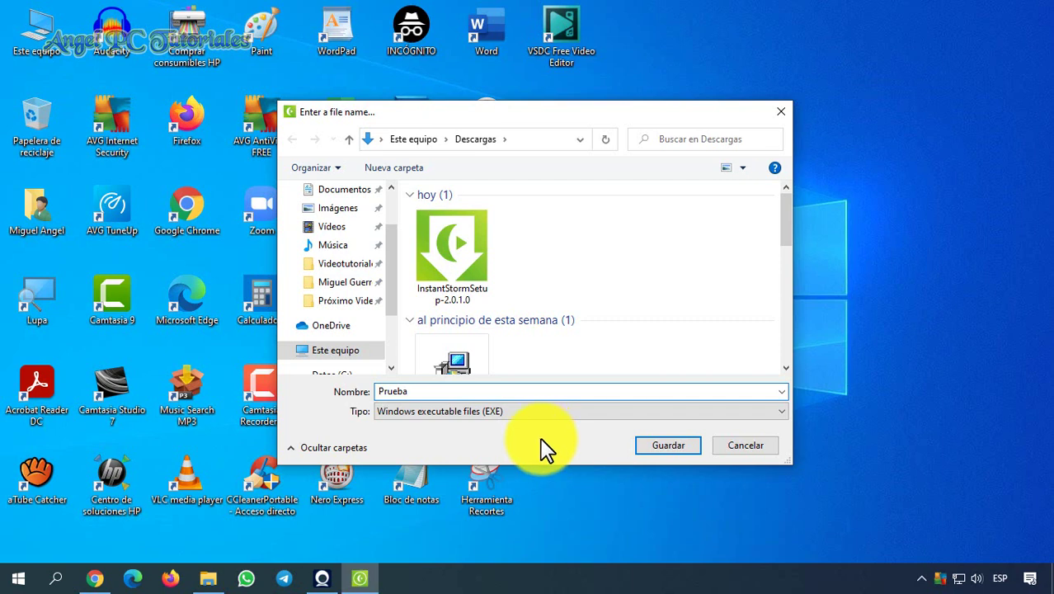
left_click(648, 444)
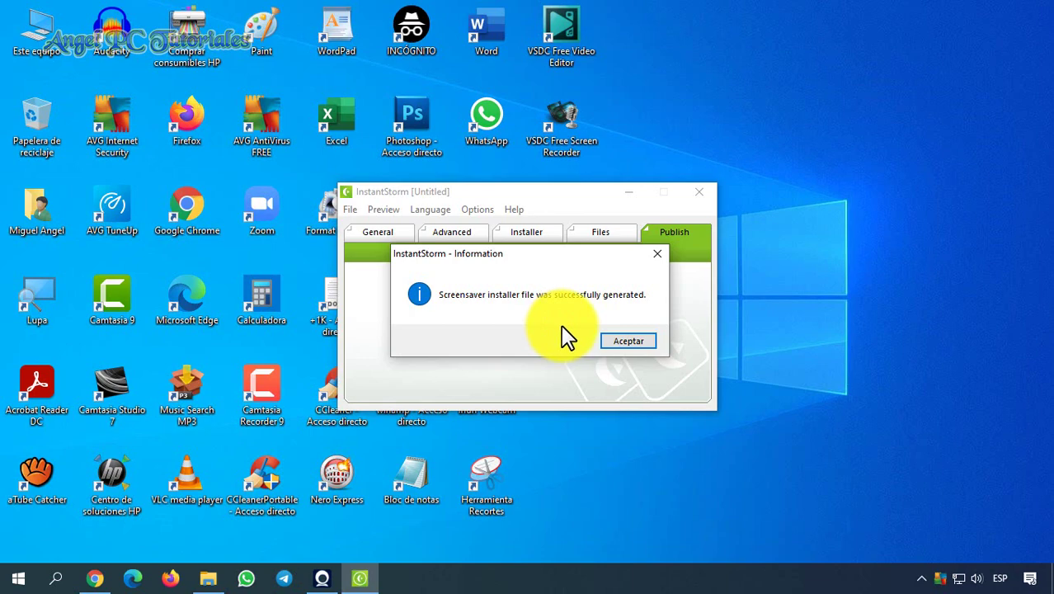
left_click(618, 342)
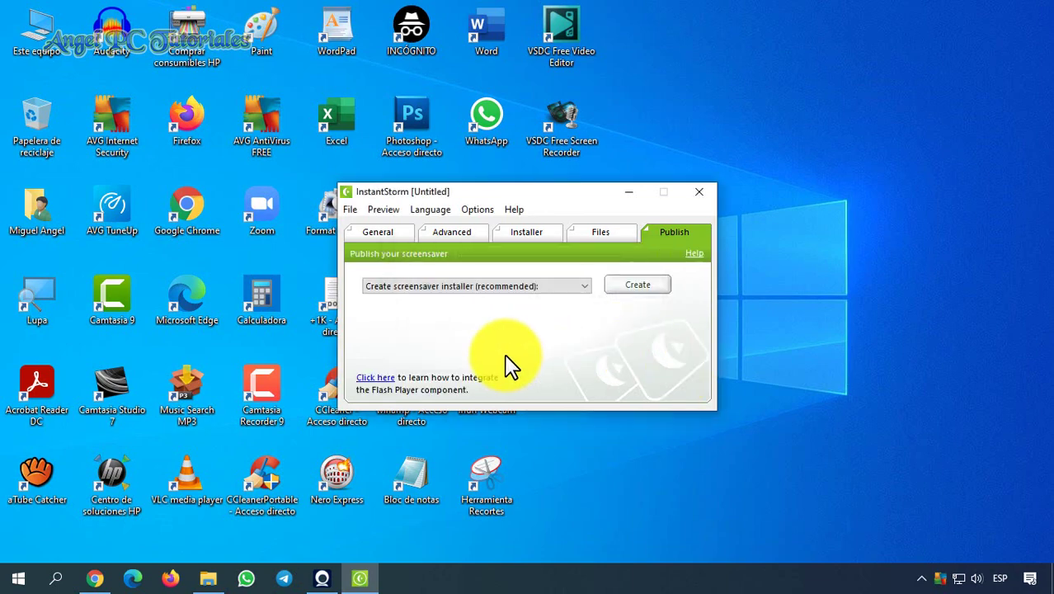
- Check the Downloads folder for the Prueba installer, and close InstantStorm without saving the project
left_click(210, 581)
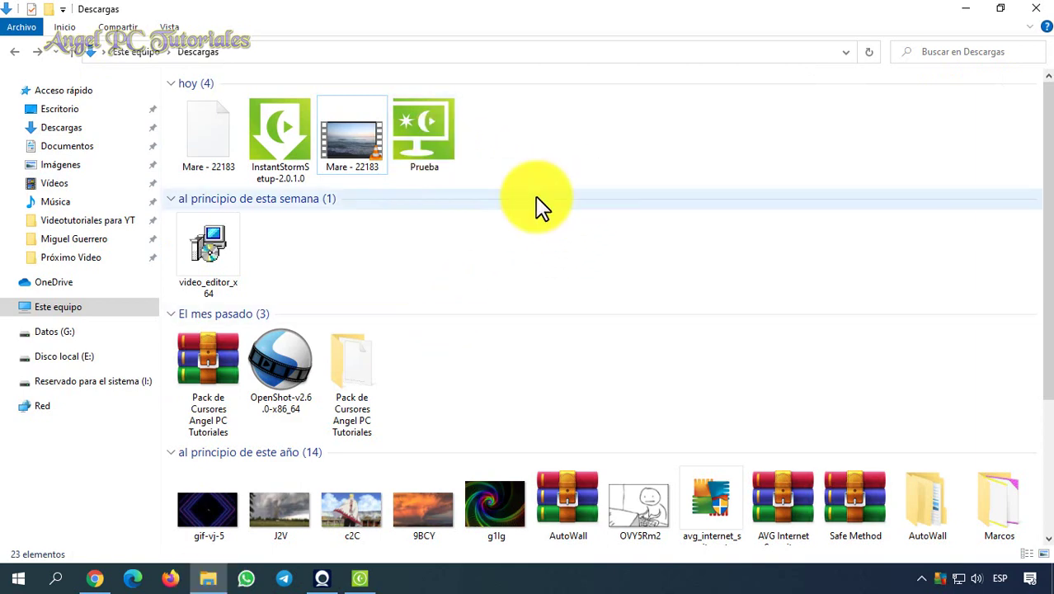
left_click(361, 578)
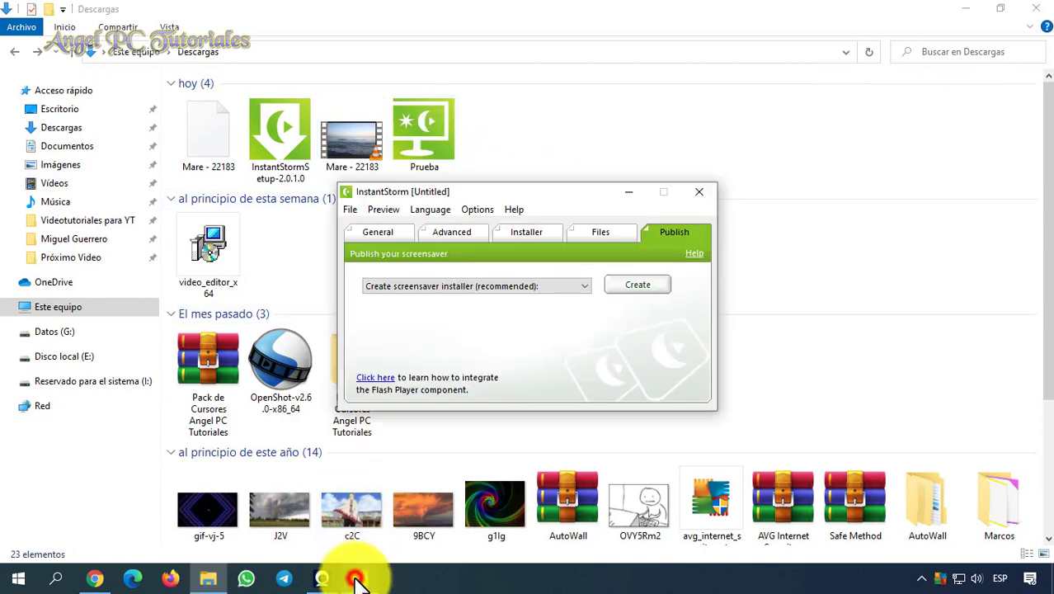
left_click(698, 198)
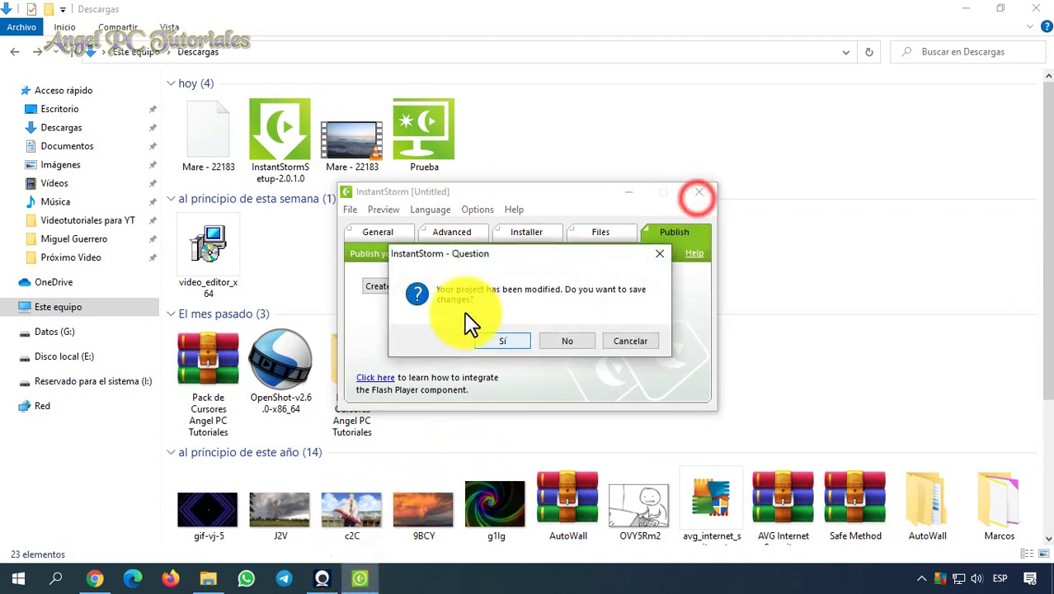
left_click(566, 341)
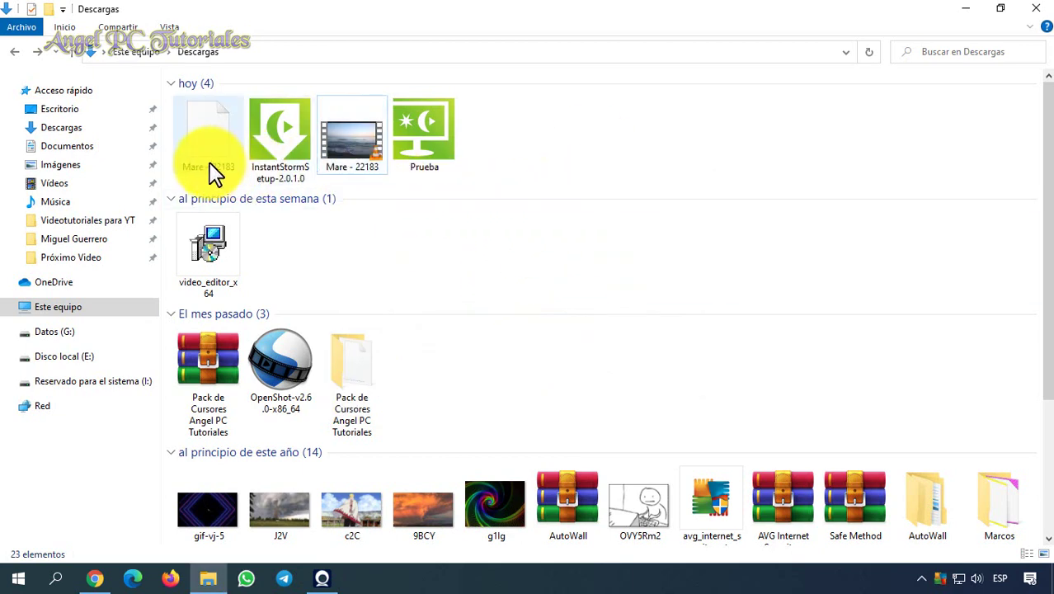
- Check the downloaded SWF's name in Chrome, and delete the Mare - 22183 SWF file from the Downloads folder
left_click(92, 578)
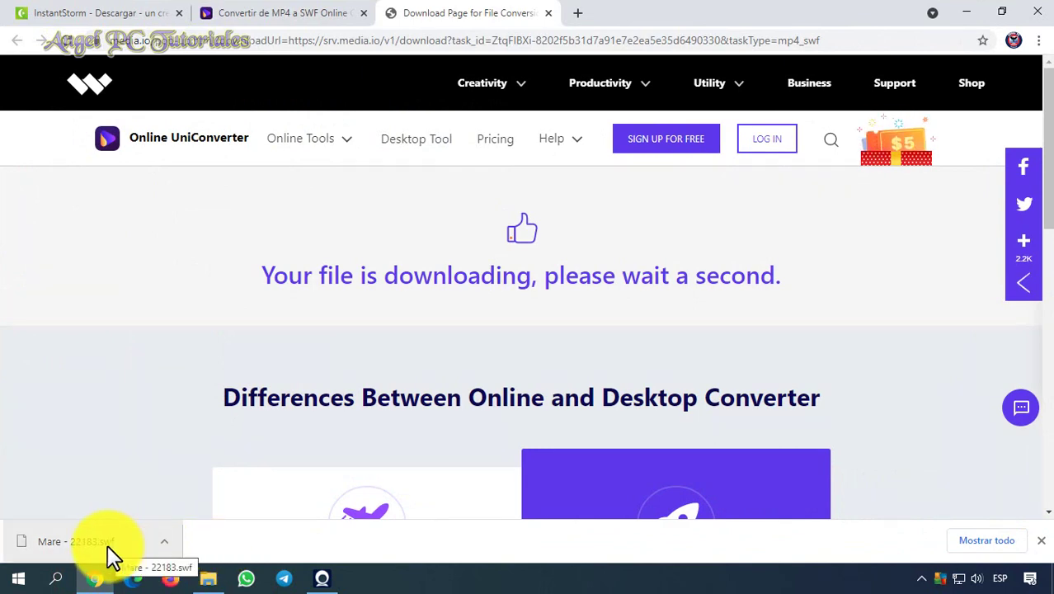
left_click(96, 578)
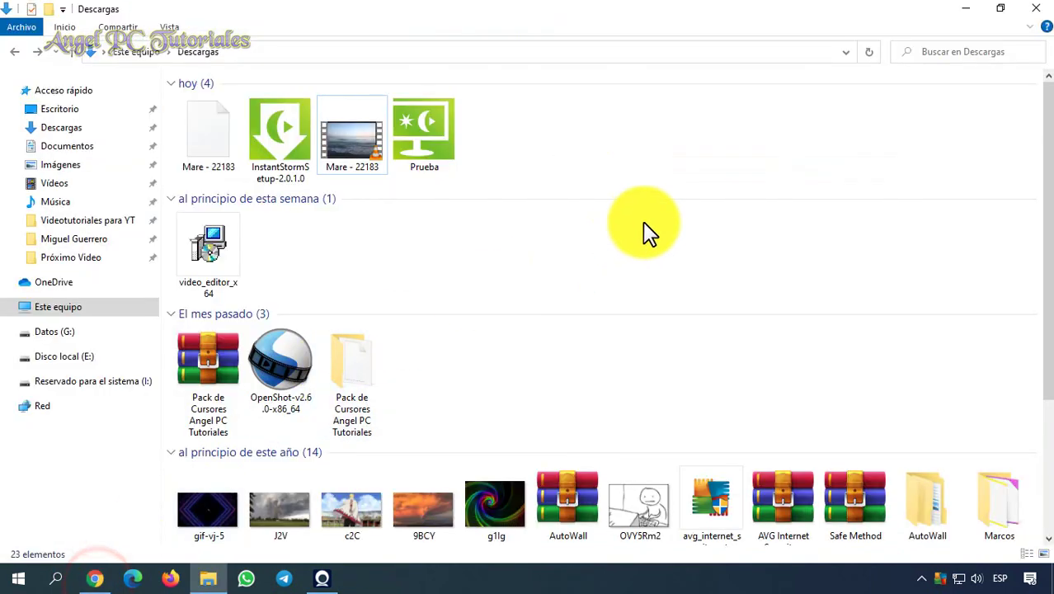
left_click(211, 169)
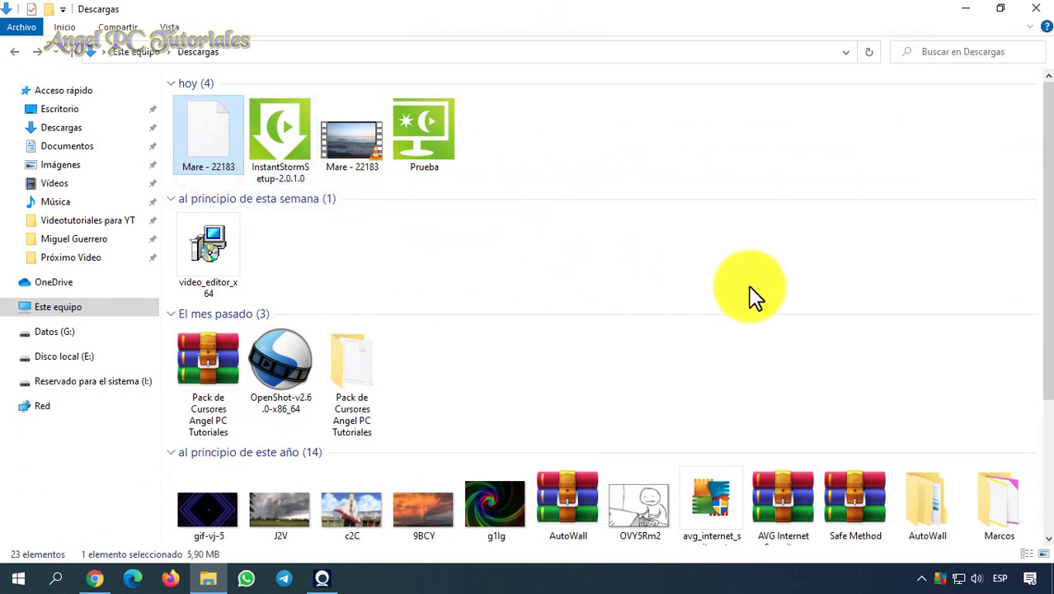
key("Delete")
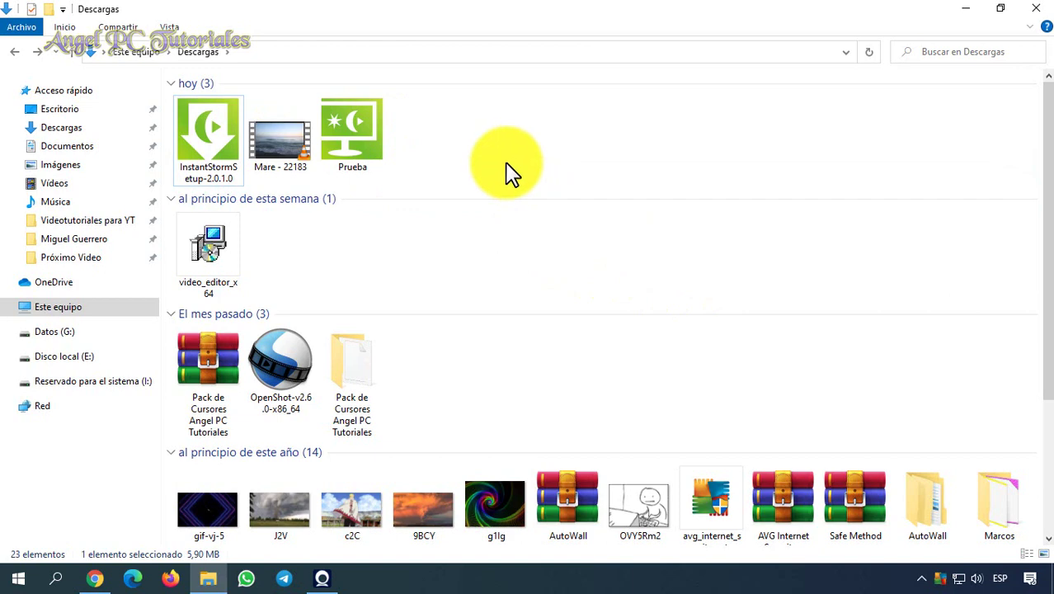
- Run the Prueba installer from the Downloads folder, move its window aside, and close the AVG scan result
mouse_move(351, 149)
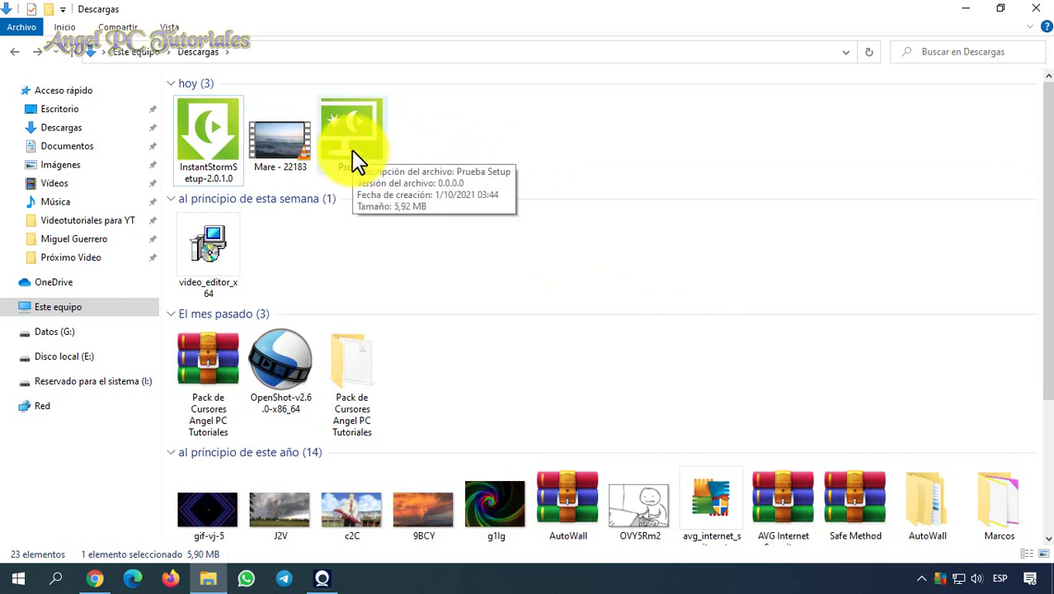
left_click(432, 139)
left_click(364, 142)
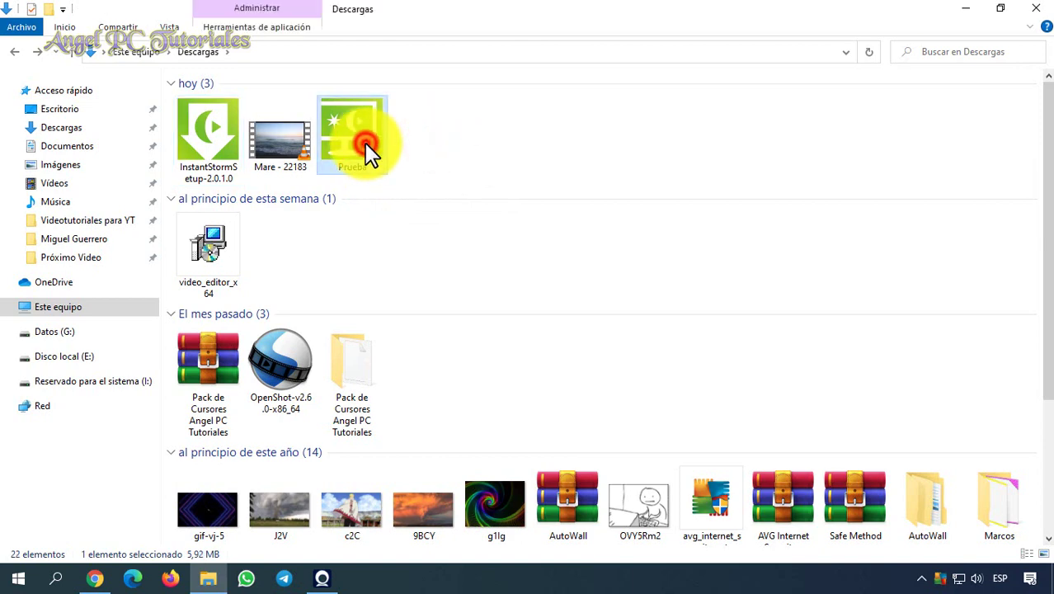
double_click(364, 143)
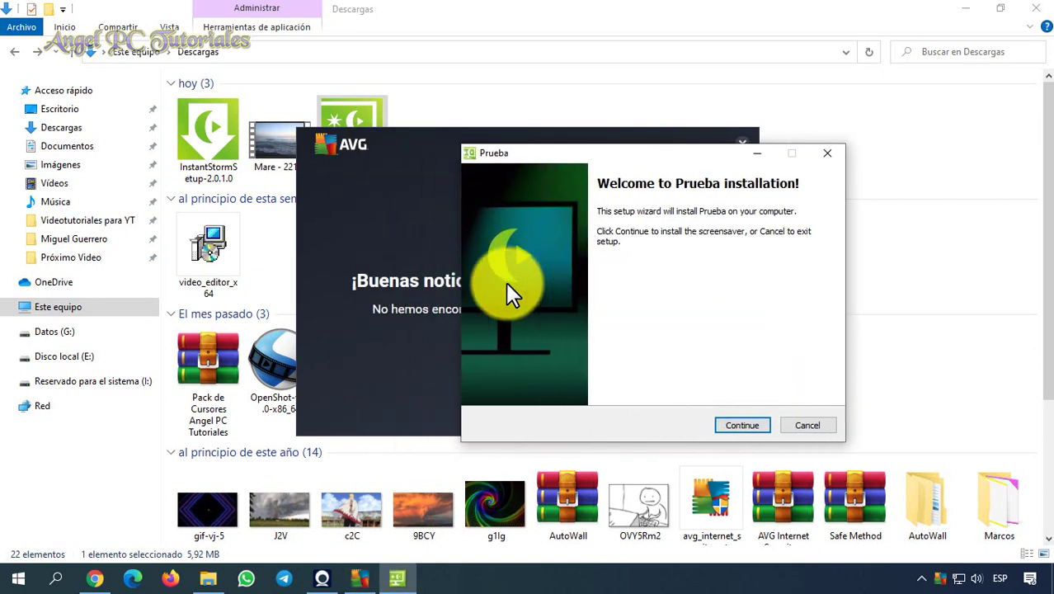
left_click(538, 164)
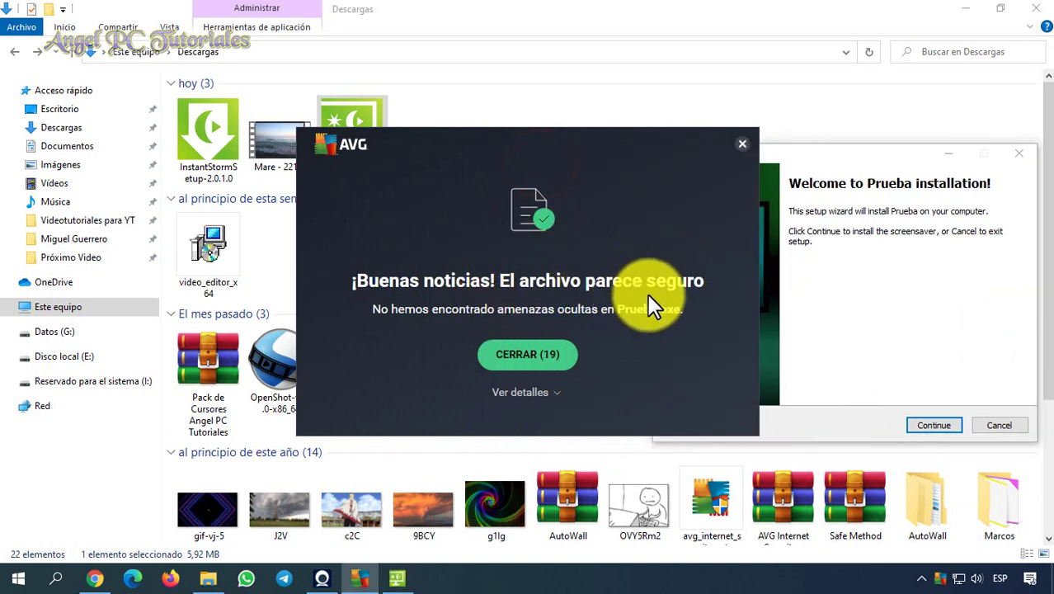
left_click(522, 349)
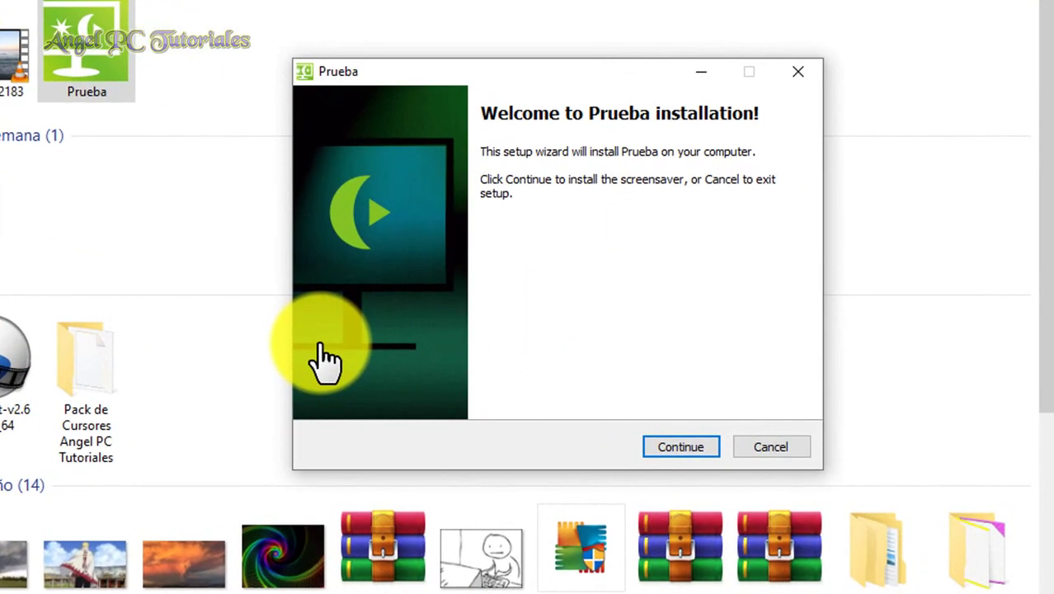
- Install the Prueba screensaver through its setup wizard, dismiss the AVG scan result, and finish the wizard
key("Return")
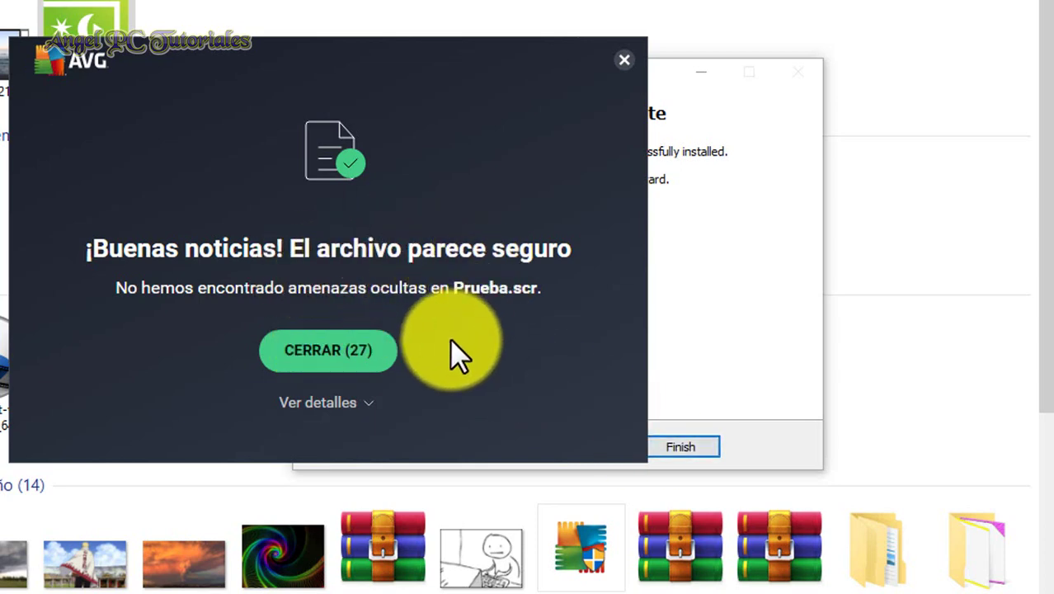
left_click(334, 361)
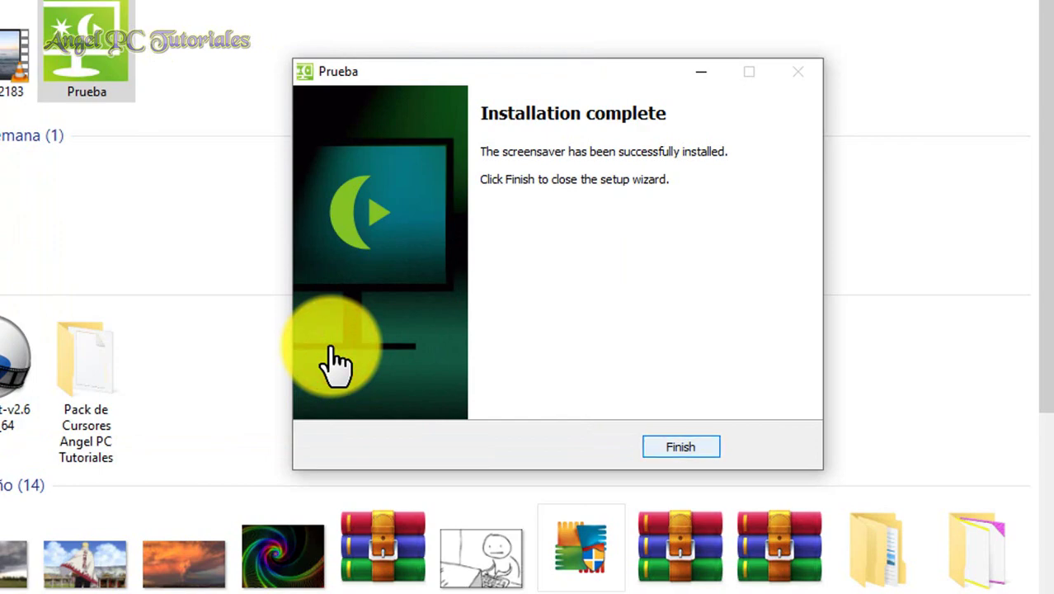
key("Return")
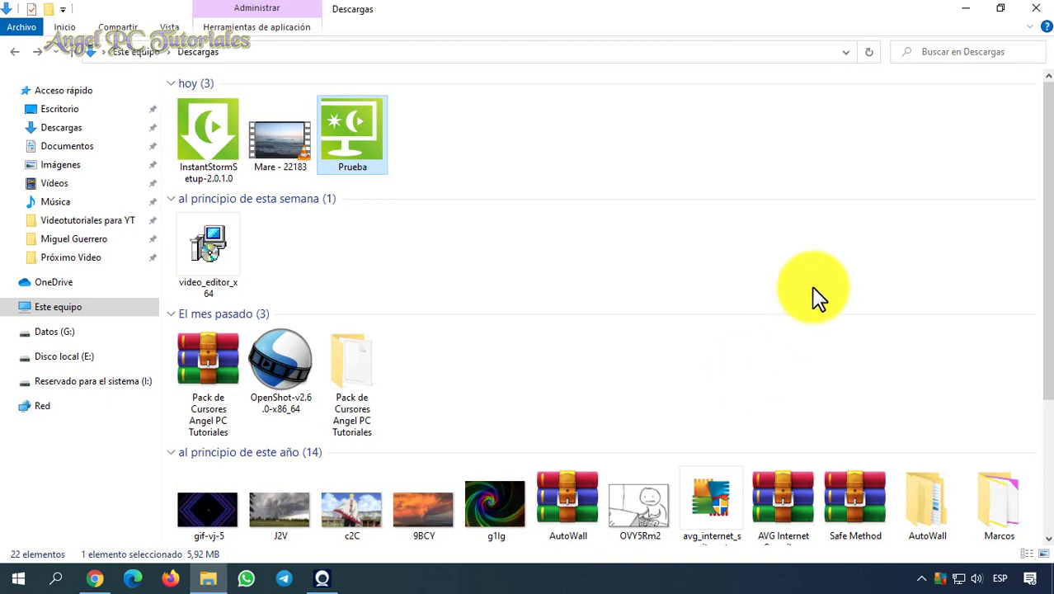
- Show the desktop, search Windows for "protec", and open the Cambiar protector de pantalla settings
left_click(1048, 577)
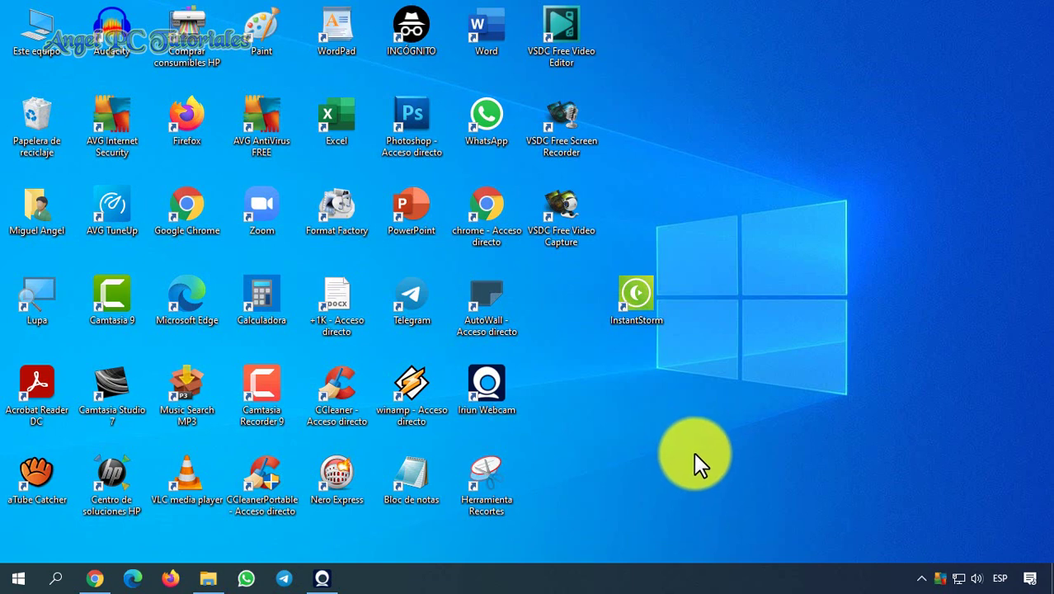
left_click(60, 579)
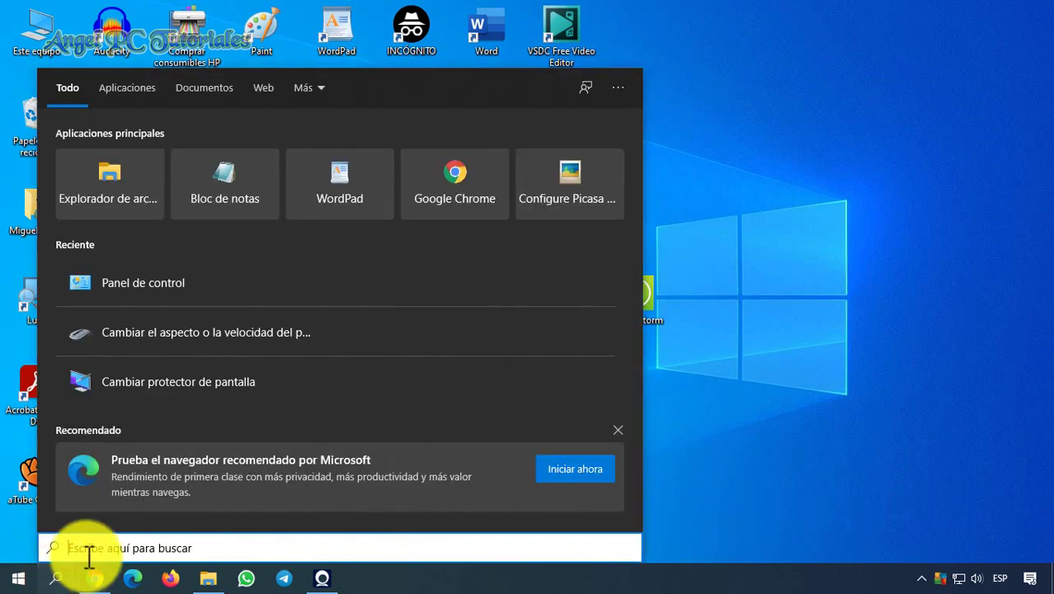
type("protec")
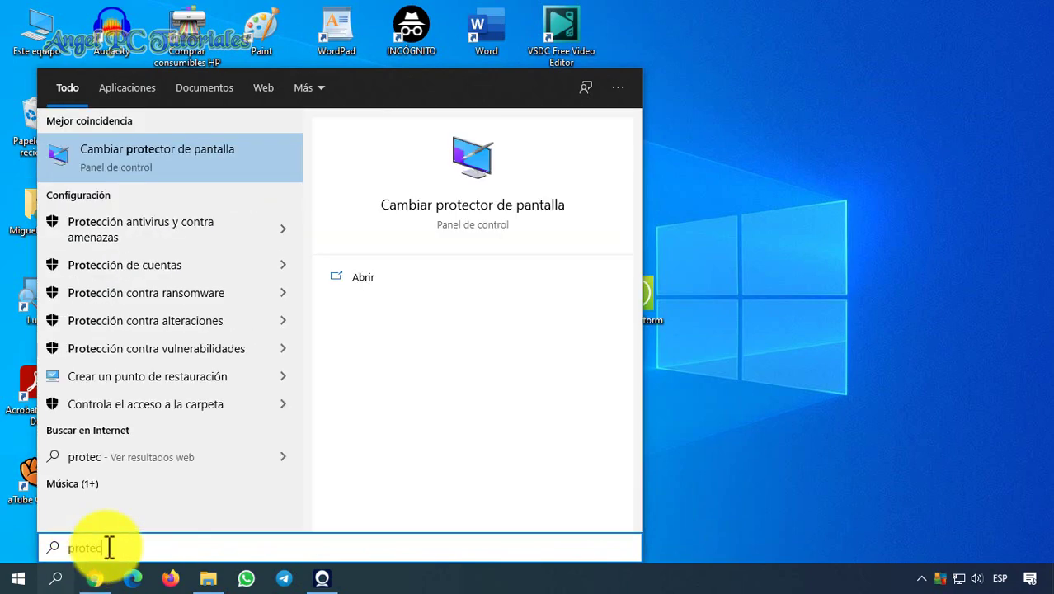
left_click(462, 206)
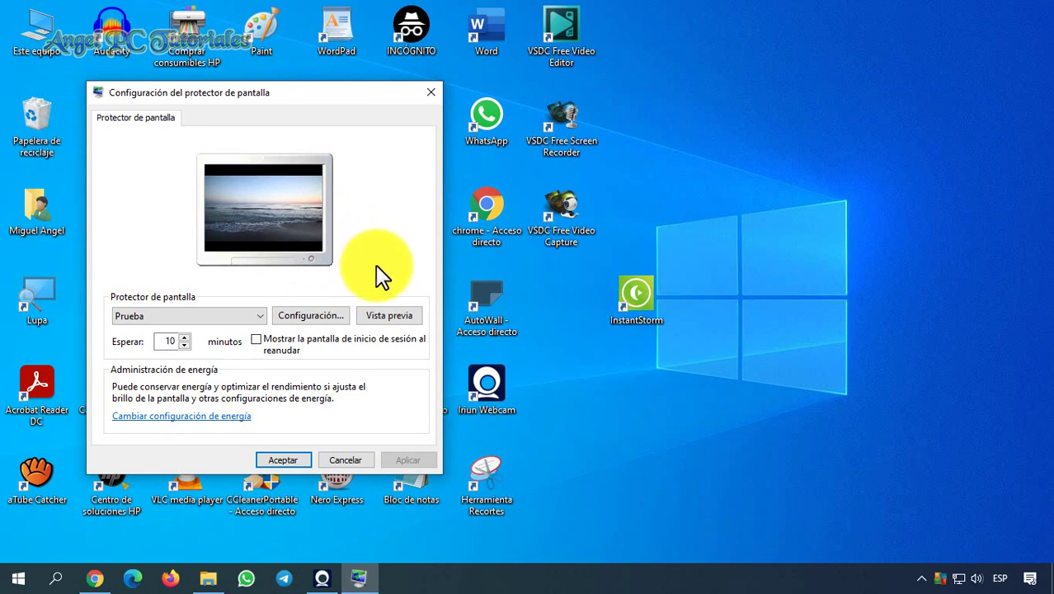
- Set the Prueba screensaver's wait time to 1 minute, apply the change, and accept the settings
left_click(187, 345)
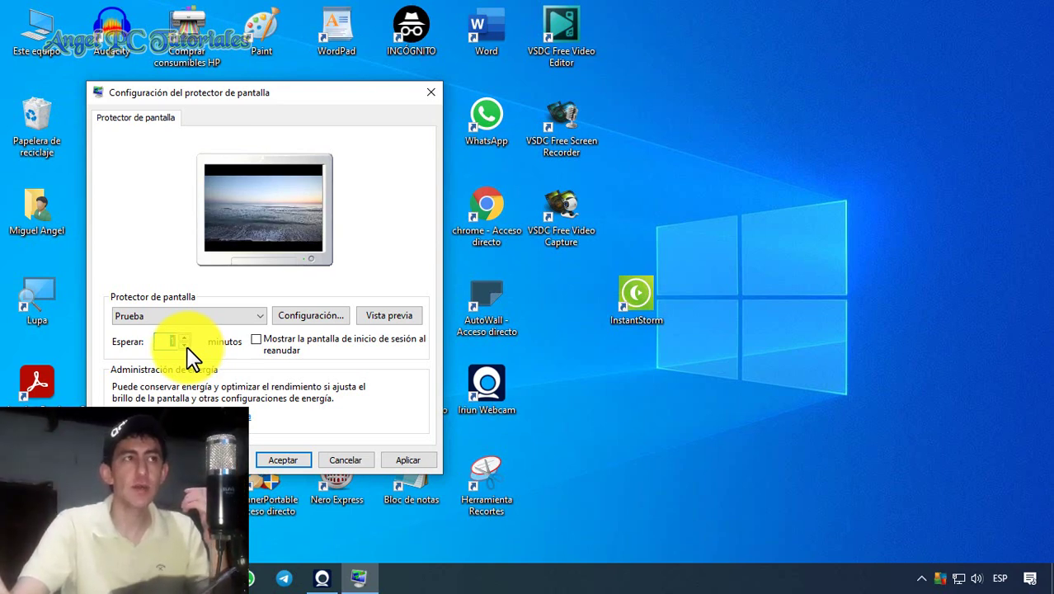
left_click(408, 460)
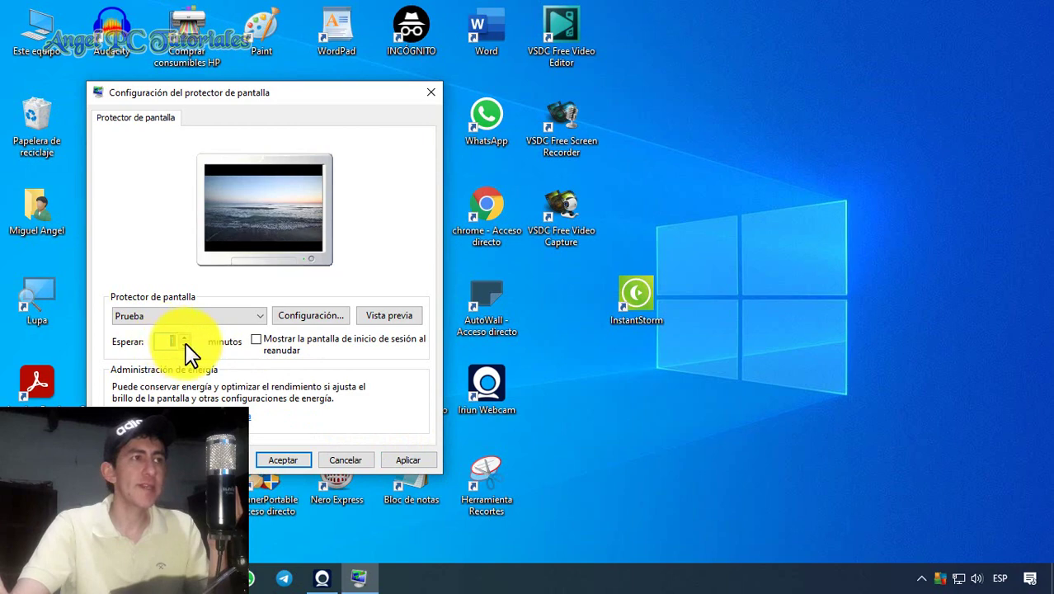
left_click(408, 459)
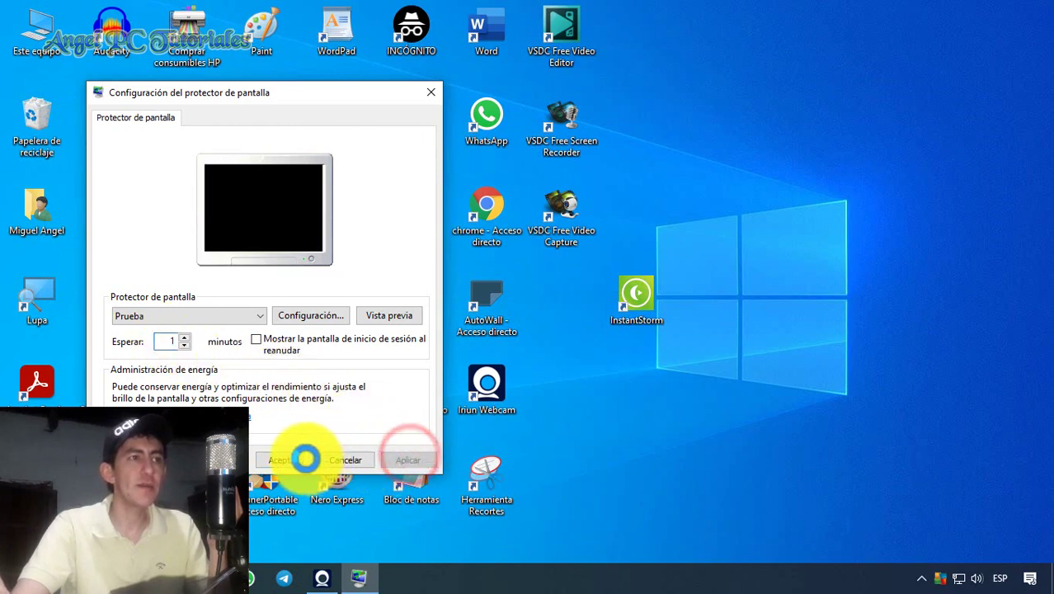
left_click(299, 459)
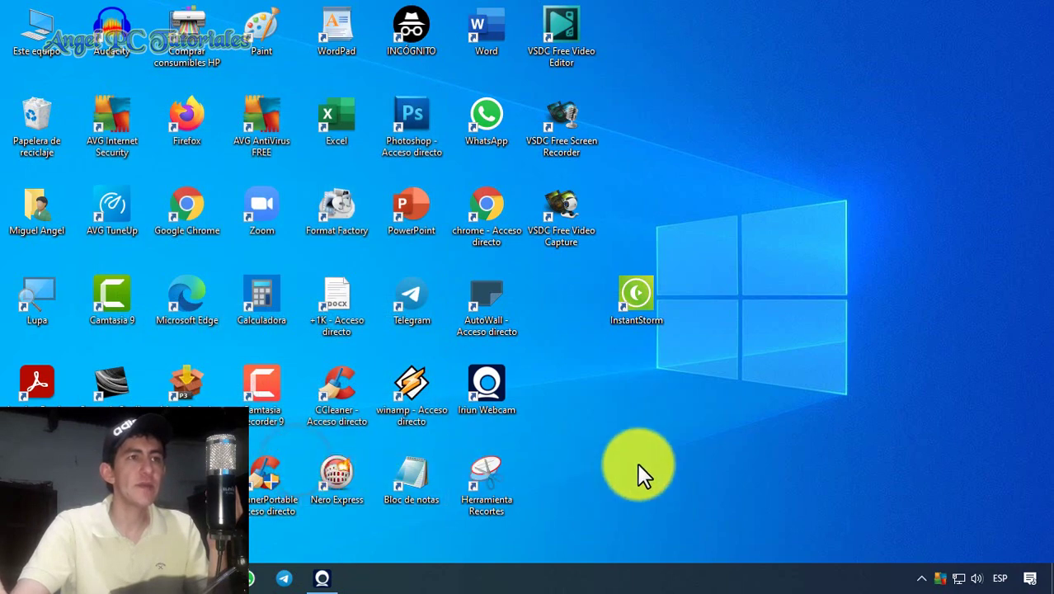